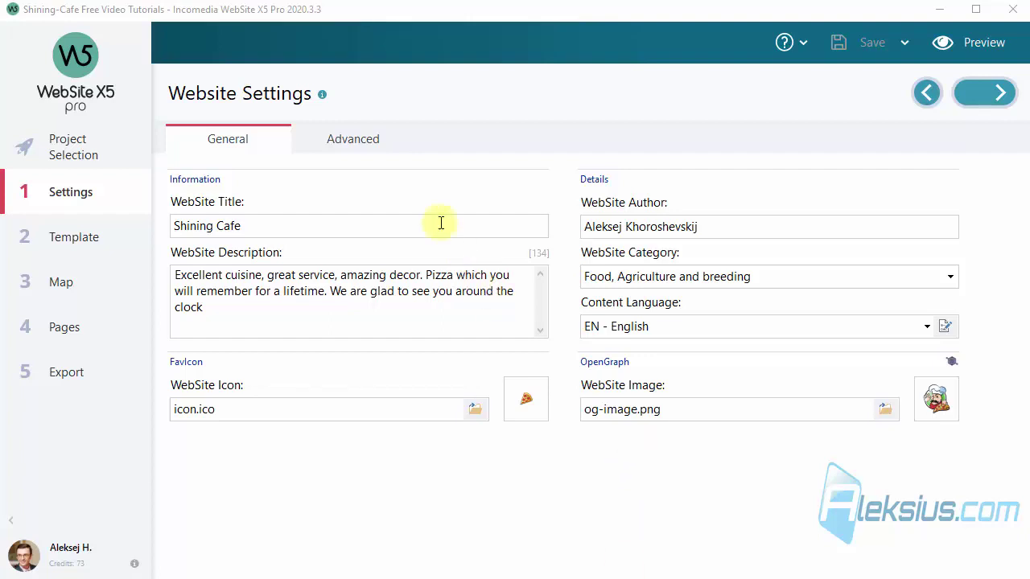
# Step: Open the Formaggi 2 product's Properties from the Shopping Cart settings
pyautogui.click(355, 139)
pyautogui.click(325, 306)
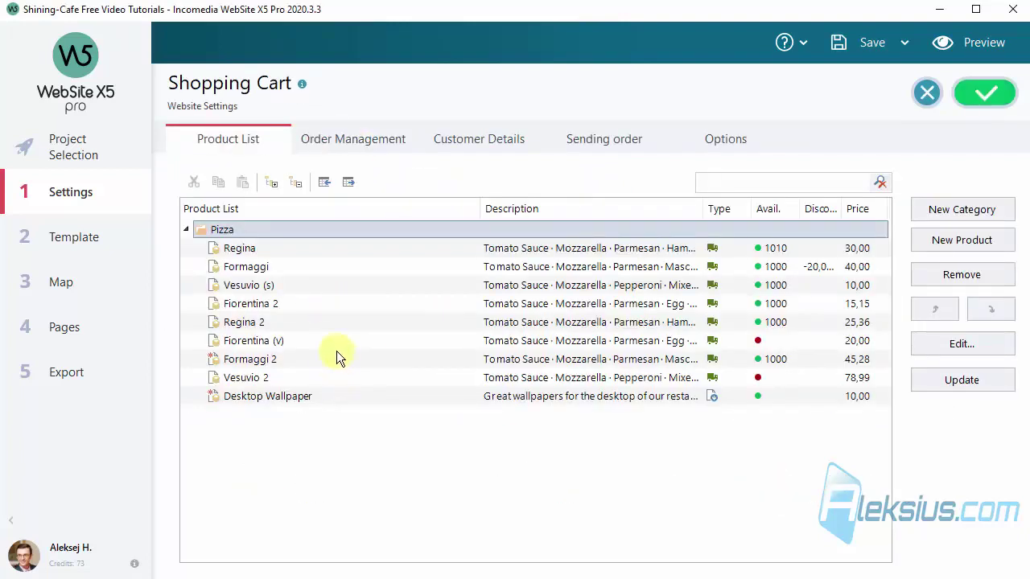
pyautogui.doubleClick(337, 352)
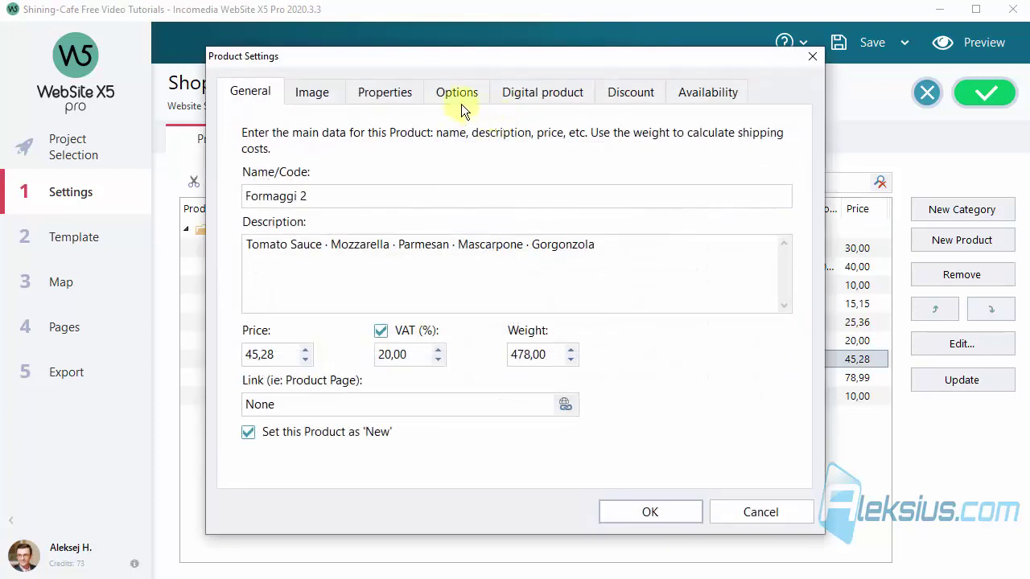
pyautogui.click(403, 100)
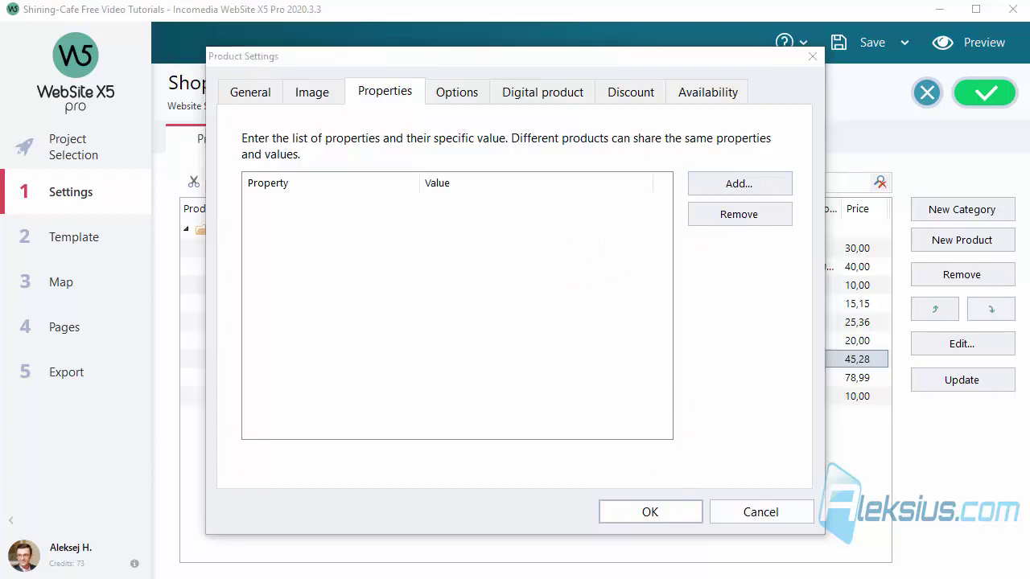
# Step: Add a new Diameter property with value 35 and confirm the product
pyautogui.click(740, 187)
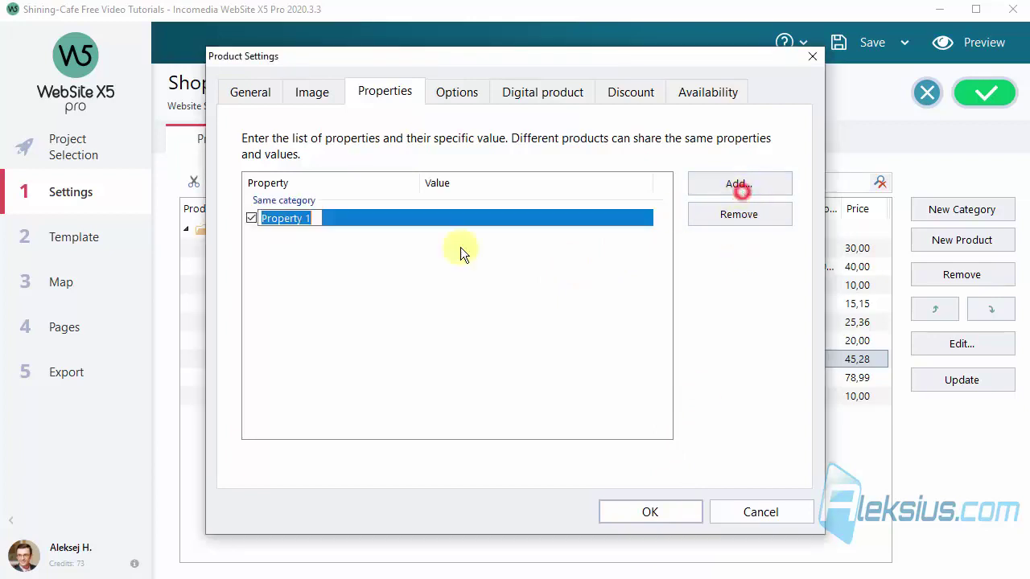
pyautogui.click(322, 270)
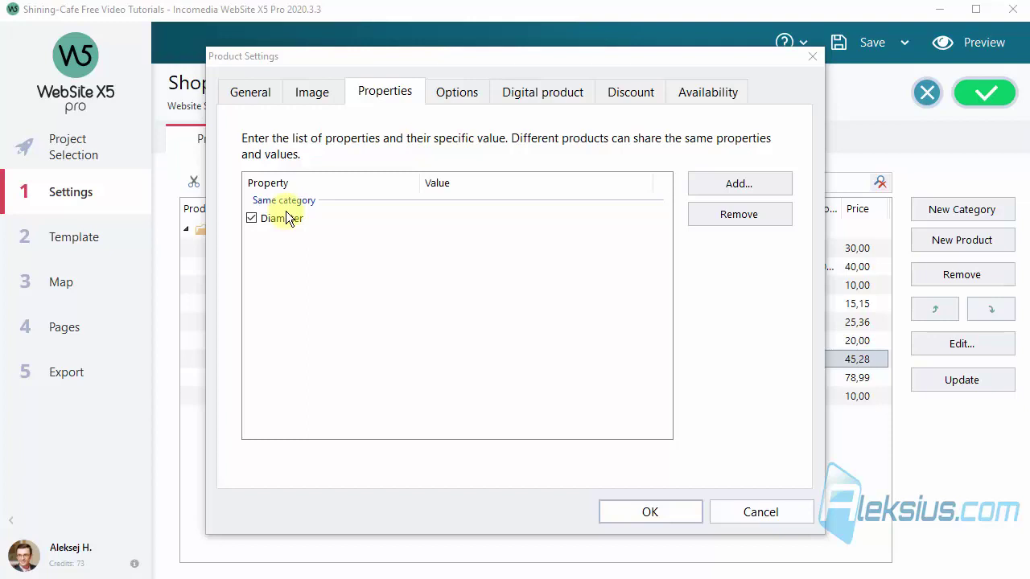
pyautogui.click(451, 217)
pyautogui.click(452, 216)
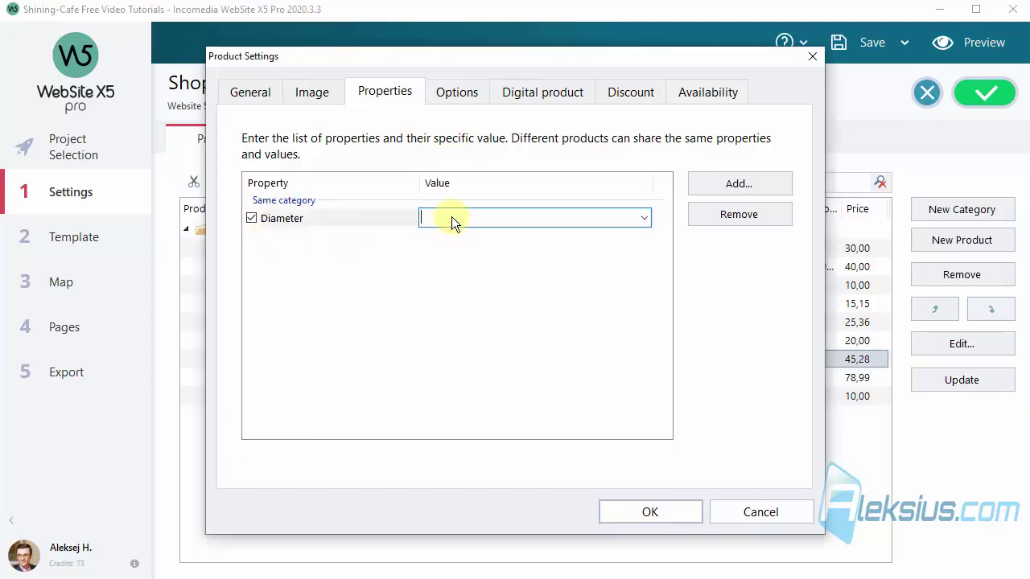
pyautogui.write('35')
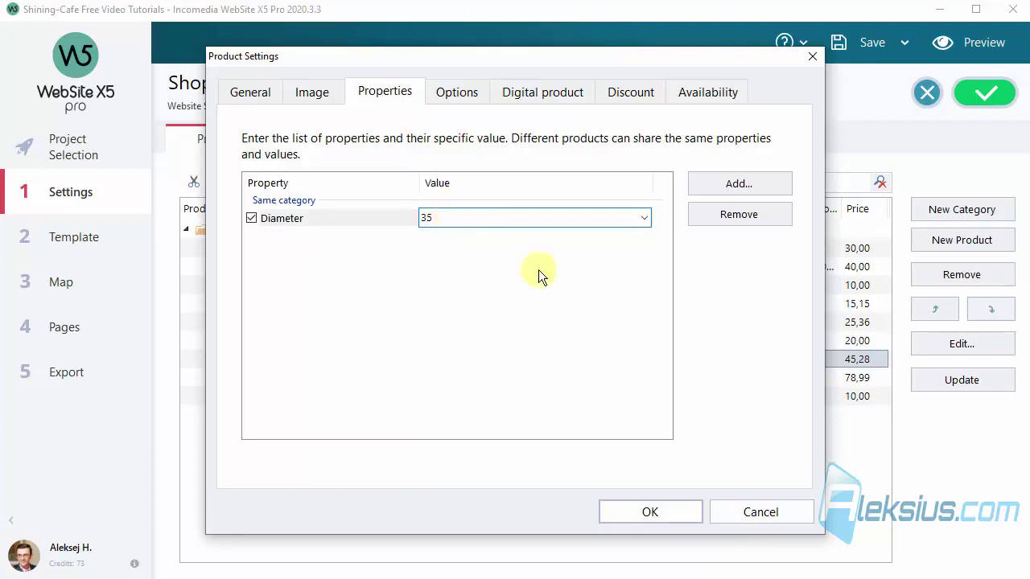
pyautogui.click(386, 334)
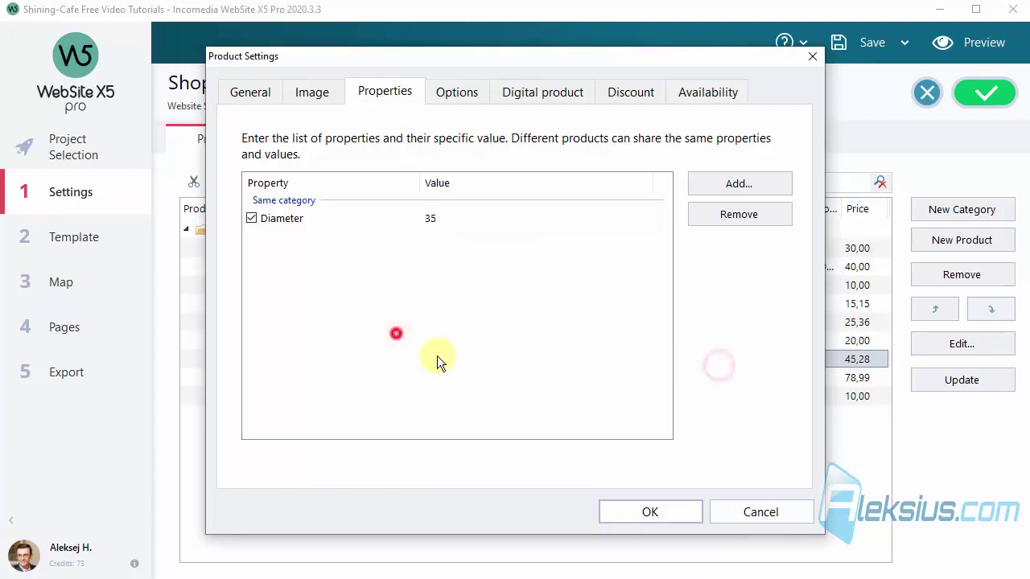
pyautogui.click(676, 512)
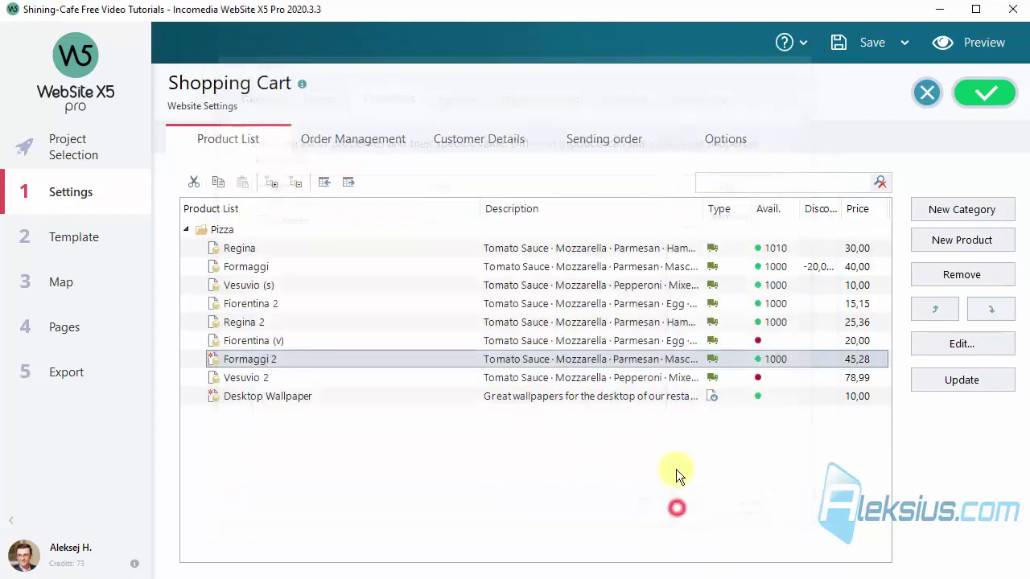
# Step: Open Regina 2's product properties, closing the mistakenly opened Desktop Wallpaper product
pyautogui.click(672, 396)
pyautogui.doubleClick(672, 395)
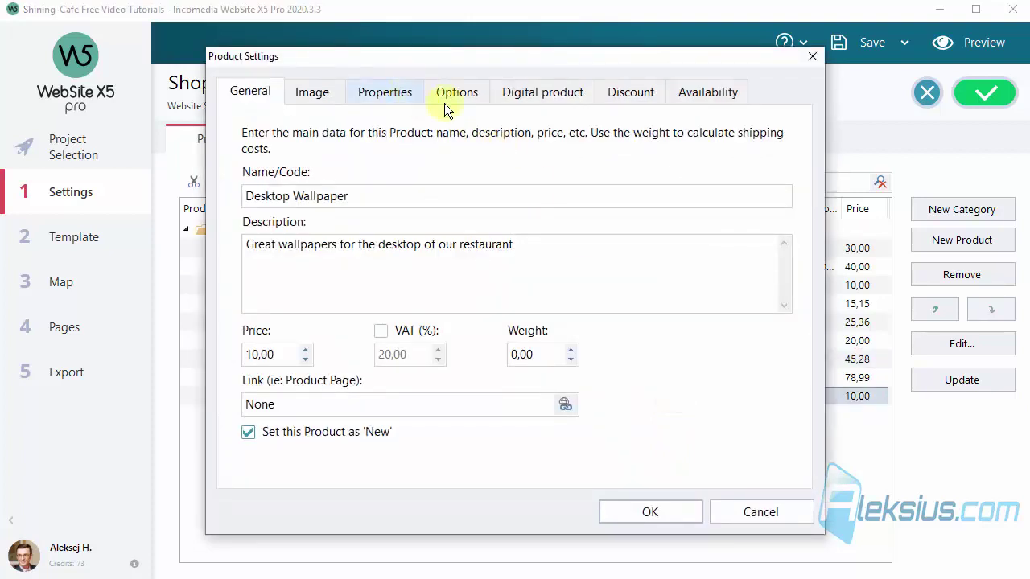
pyautogui.click(817, 63)
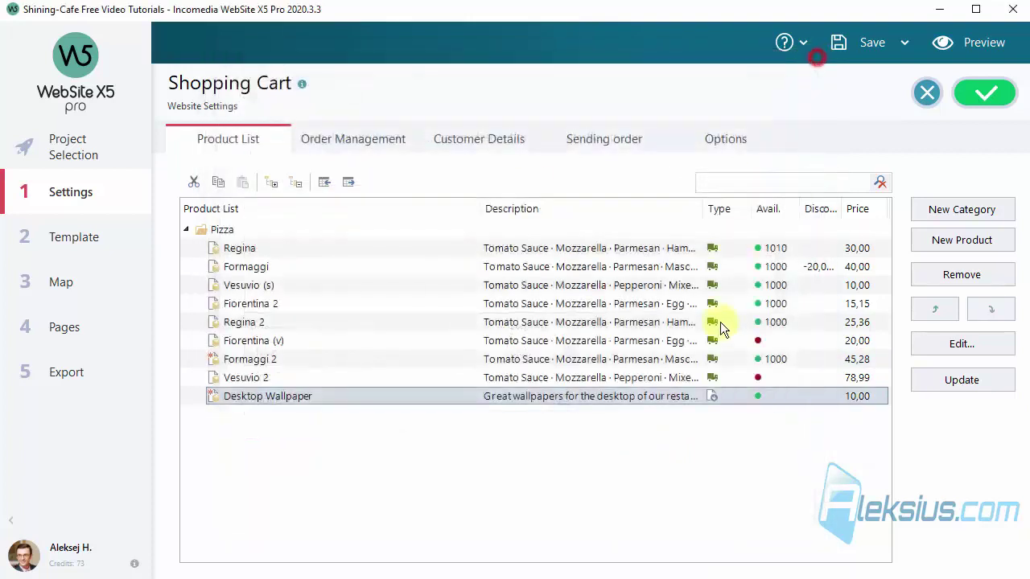
pyautogui.click(774, 323)
pyautogui.doubleClick(773, 323)
pyautogui.click(409, 92)
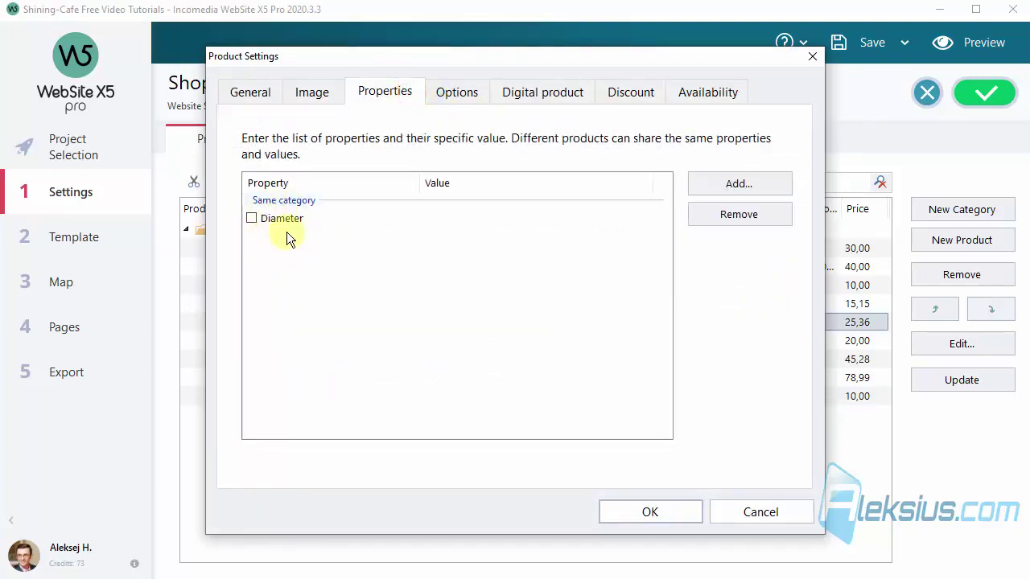
# Step: Enable the Diameter property for Regina 2 with value 45 and confirm
pyautogui.click(251, 218)
pyautogui.click(473, 214)
pyautogui.click(471, 214)
pyautogui.click(643, 218)
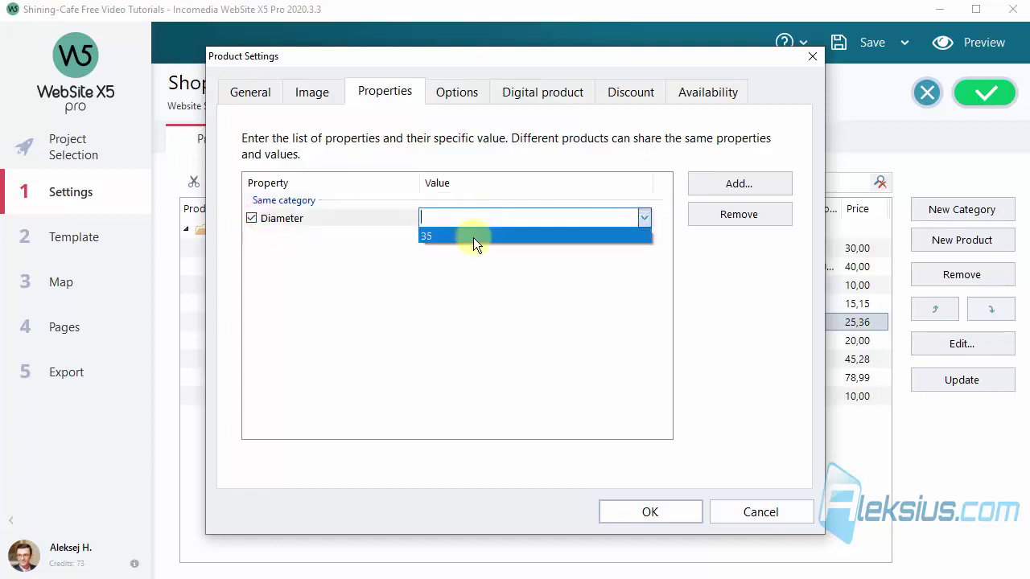
pyautogui.click(459, 213)
pyautogui.click(460, 213)
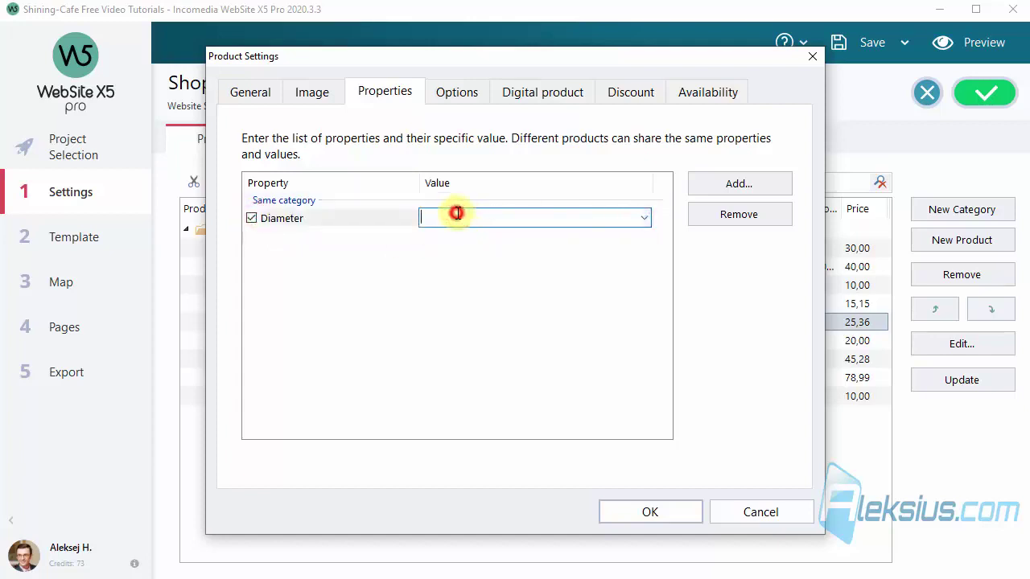
pyautogui.write('45')
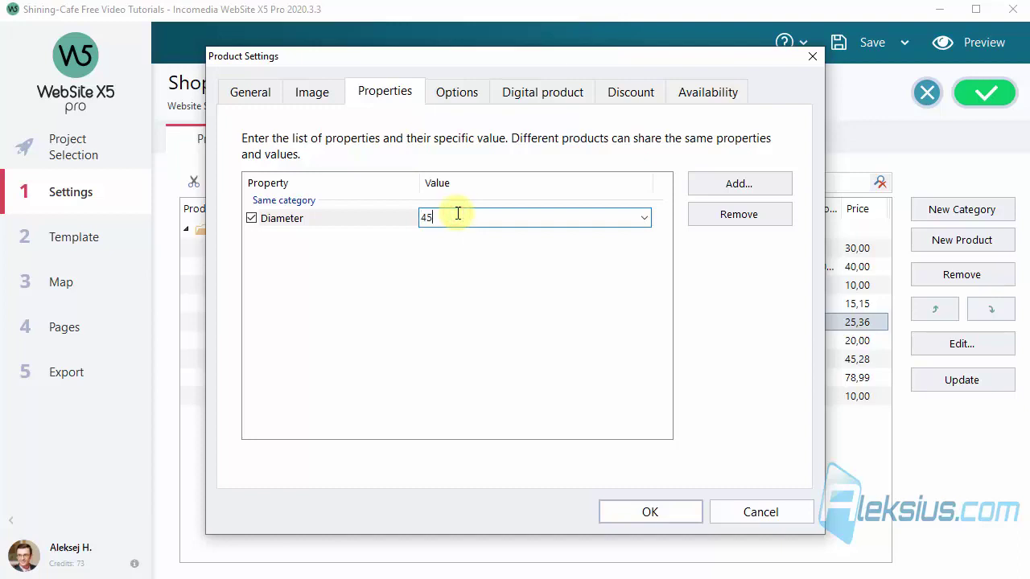
pyautogui.click(644, 514)
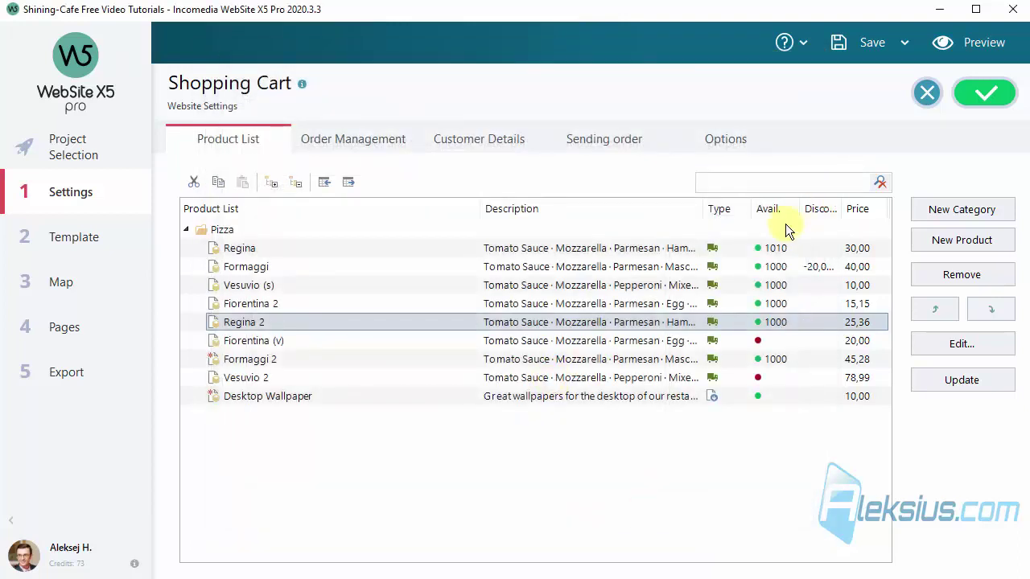
# Step: Preview the menu and switch the Diameter filter from 35 to 45, leaving only Regina 2
pyautogui.click(973, 42)
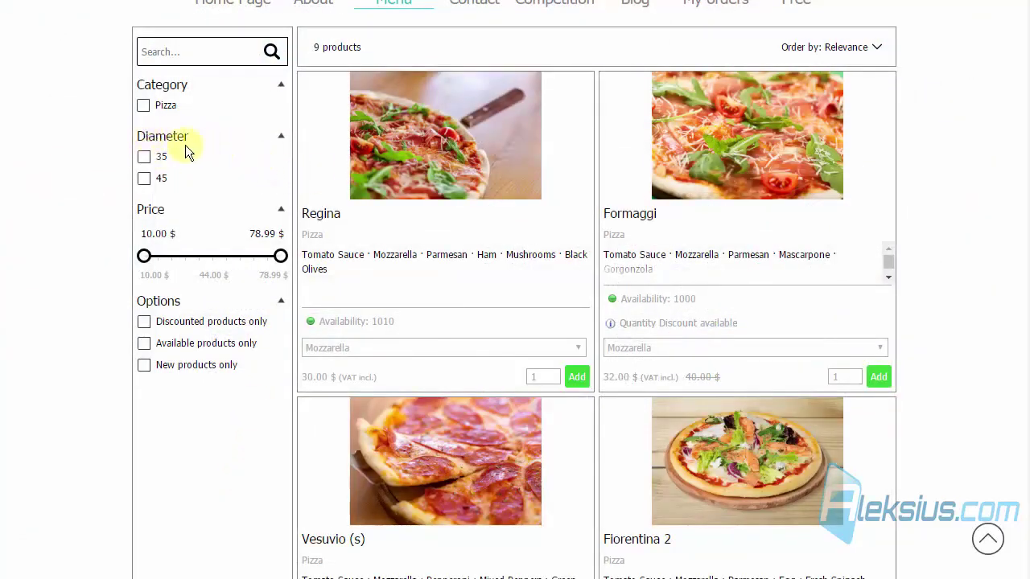
pyautogui.click(147, 160)
pyautogui.scroll(-2, 230, 226)
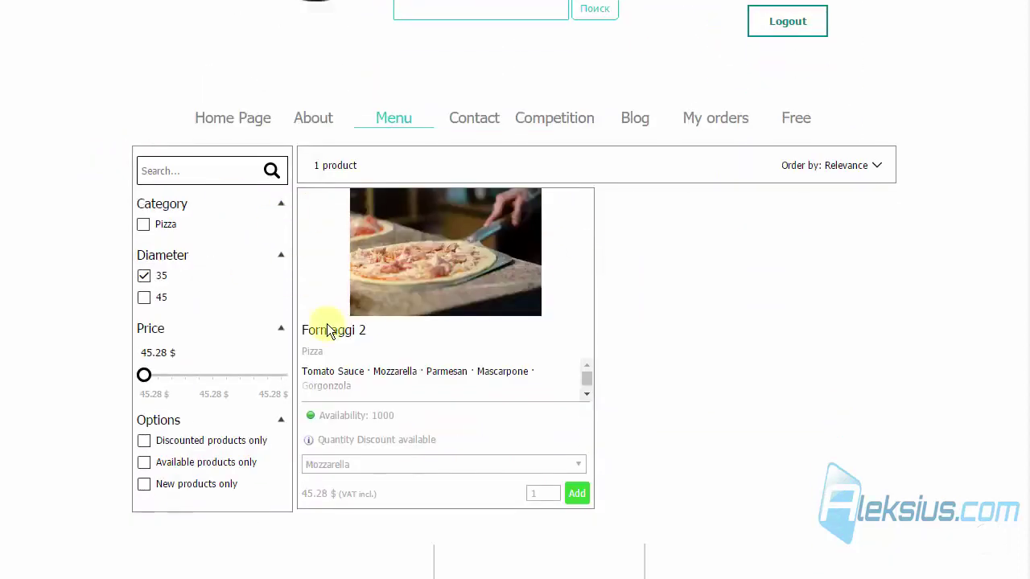
pyautogui.click(145, 277)
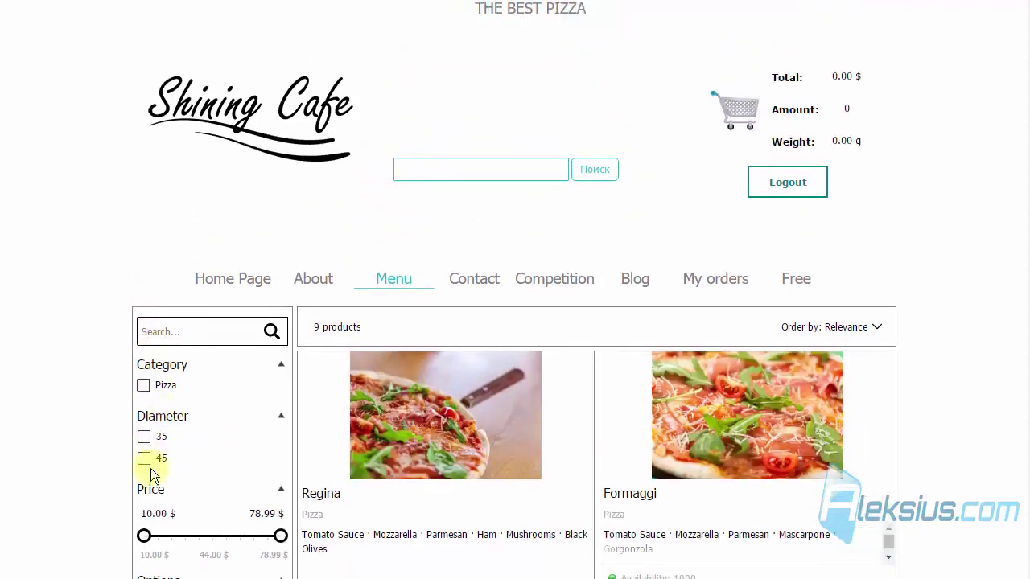
pyautogui.click(144, 459)
pyautogui.scroll(-2, 402, 351)
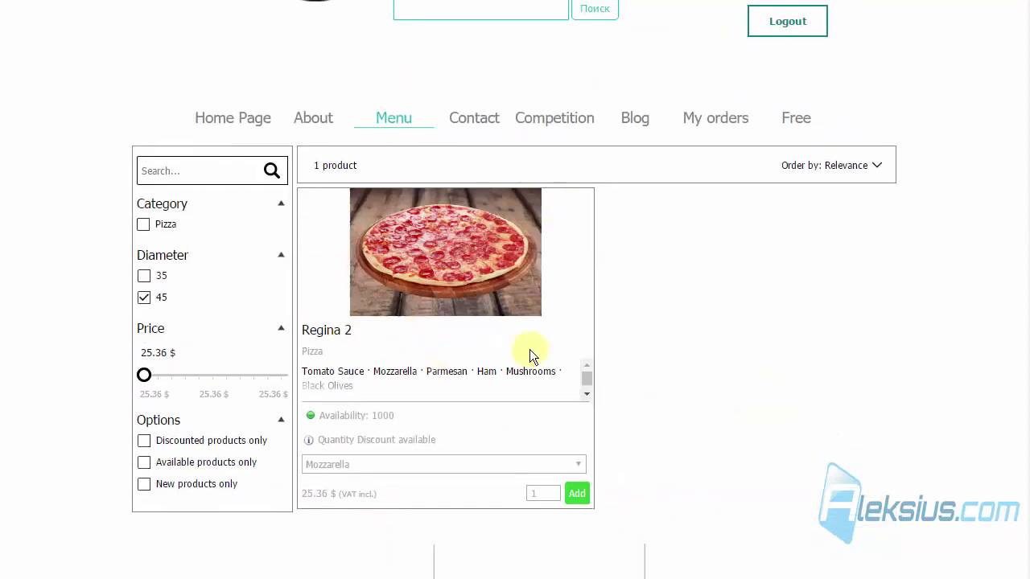
# Step: Close the preview and open the Courier shipping method's cost settings
pyautogui.hotkey('alt', 'F4')
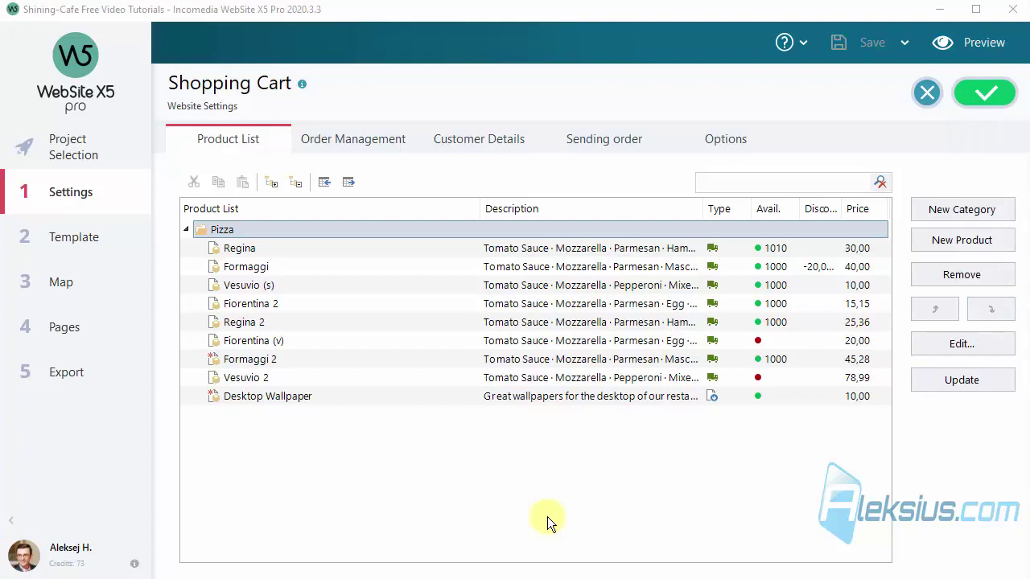
pyautogui.click(358, 151)
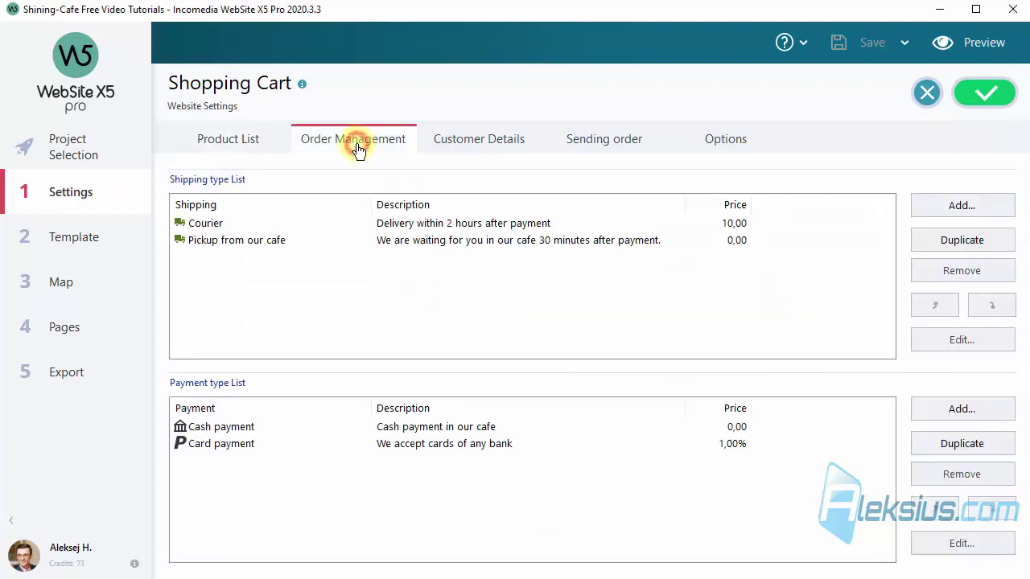
pyautogui.click(213, 225)
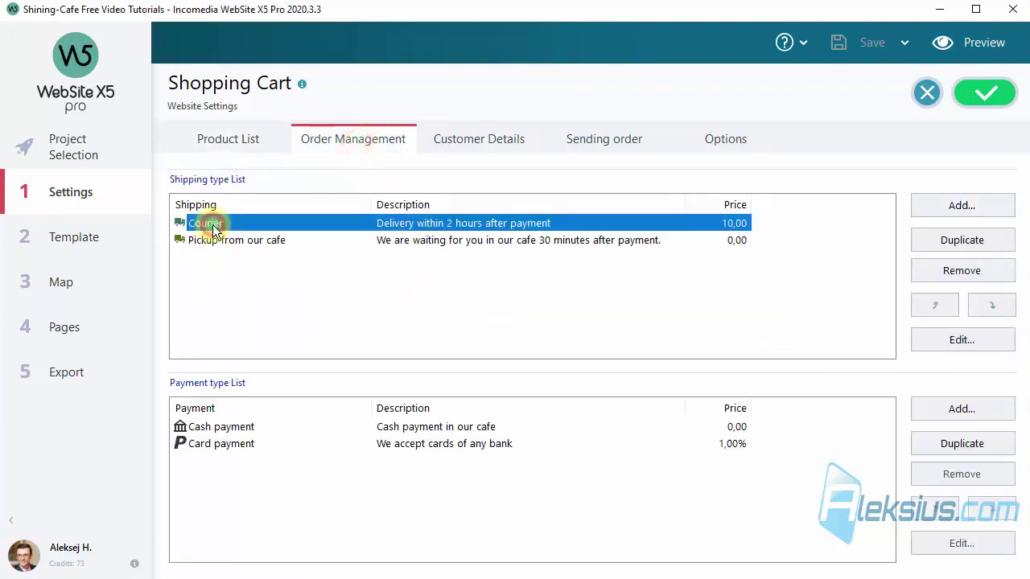
pyautogui.doubleClick(264, 223)
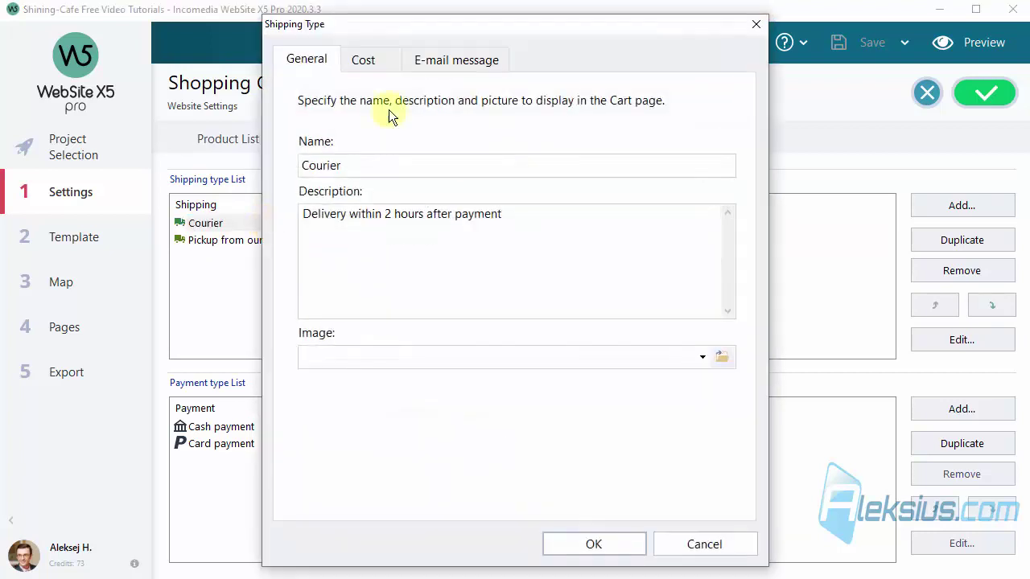
pyautogui.click(363, 62)
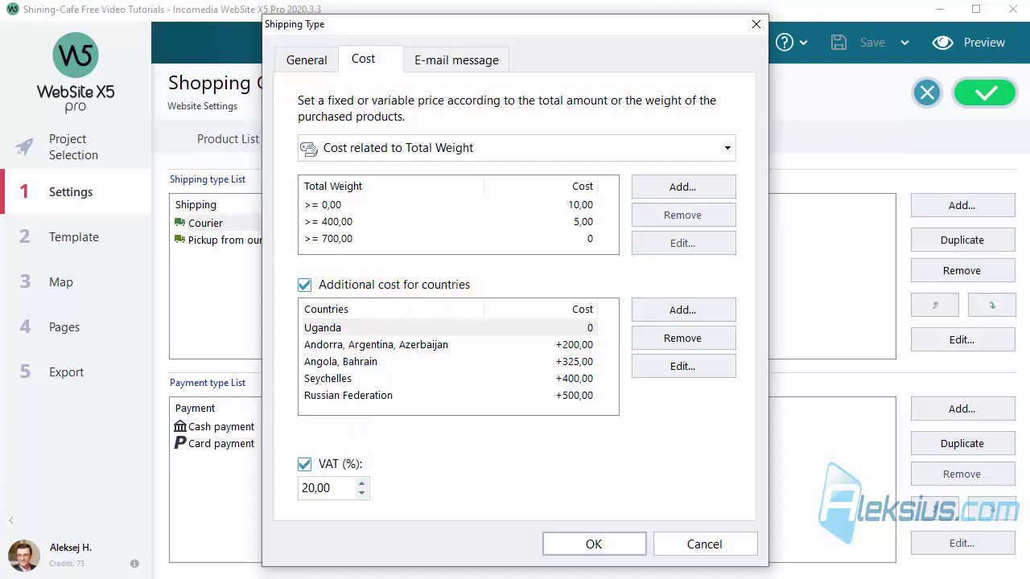
# Step: Add a 258 cost difference for Algeria, Australia and Cocos (Keeling Islands), then save Courier
pyautogui.click(699, 314)
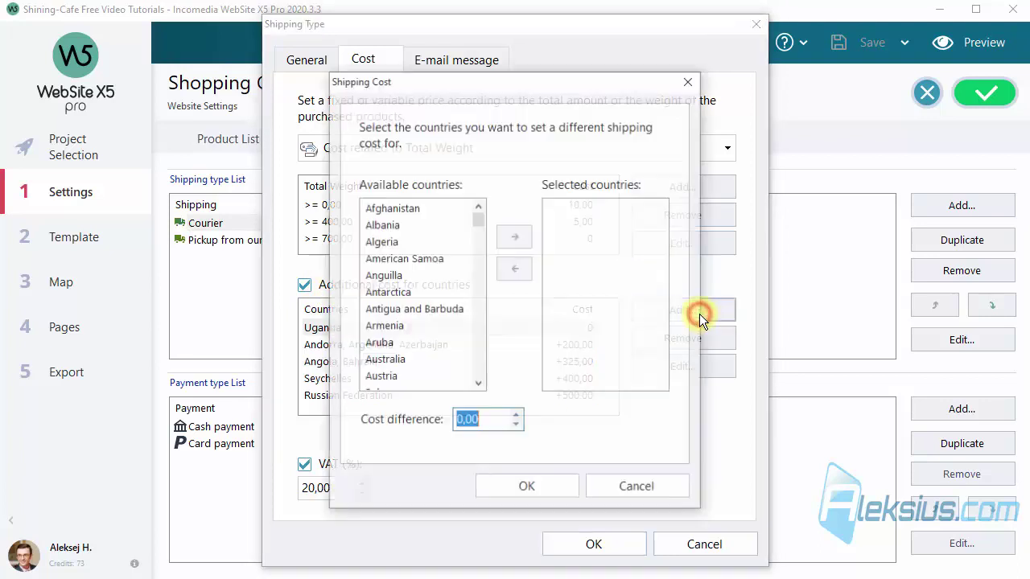
pyautogui.doubleClick(374, 241)
pyautogui.doubleClick(396, 338)
pyautogui.scroll(-5, 419, 338)
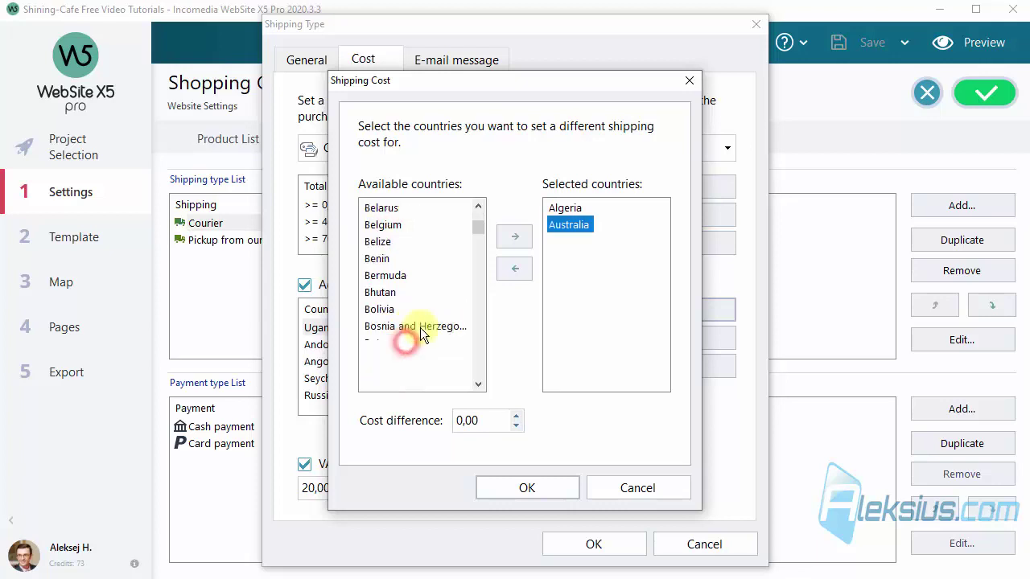
pyautogui.scroll(-6, 414, 346)
pyautogui.doubleClick(403, 342)
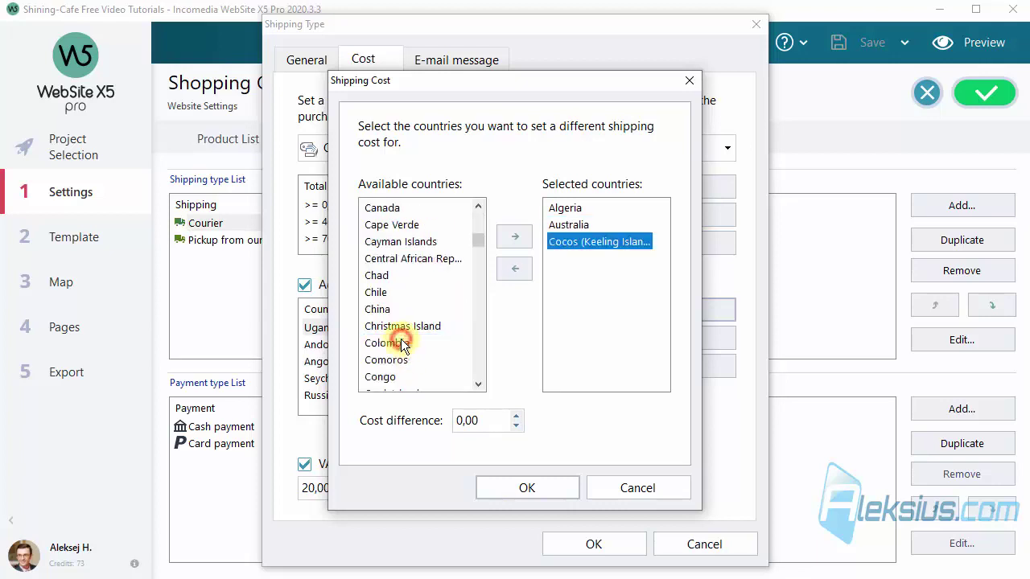
pyautogui.click(463, 420)
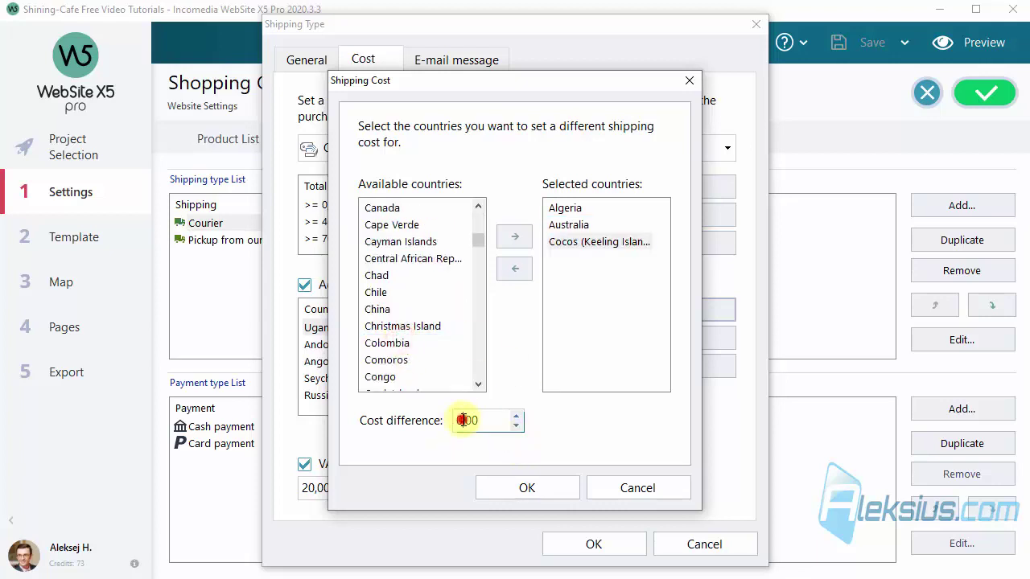
pyautogui.moveTo(463, 420); pyautogui.dragTo(421, 425)
pyautogui.write('258')
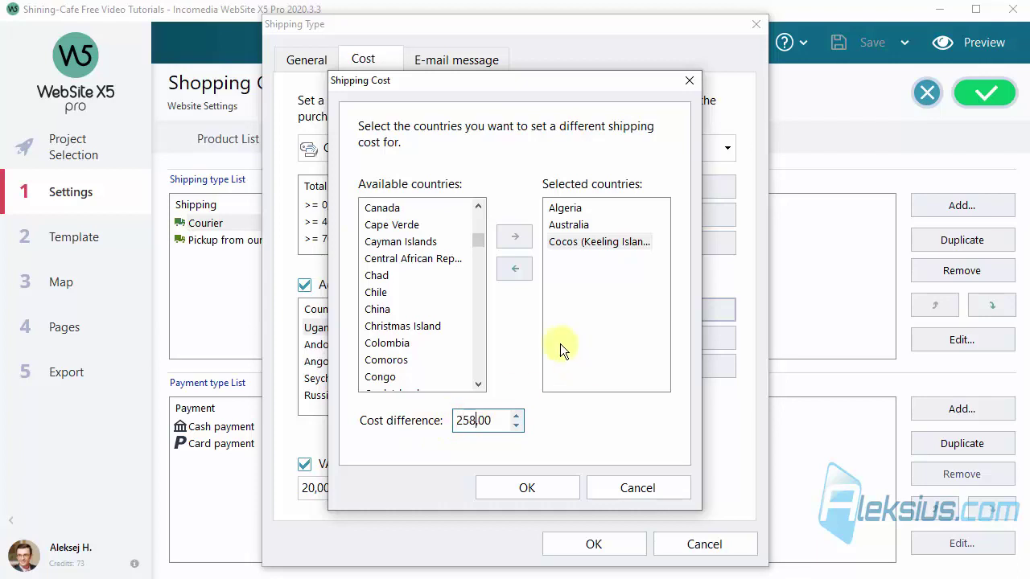
pyautogui.click(532, 487)
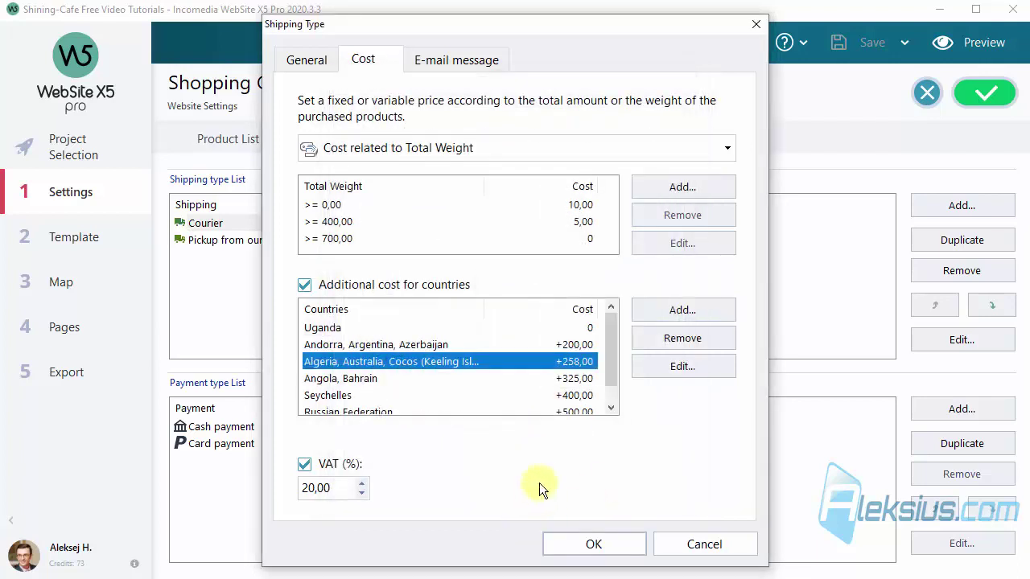
pyautogui.click(568, 547)
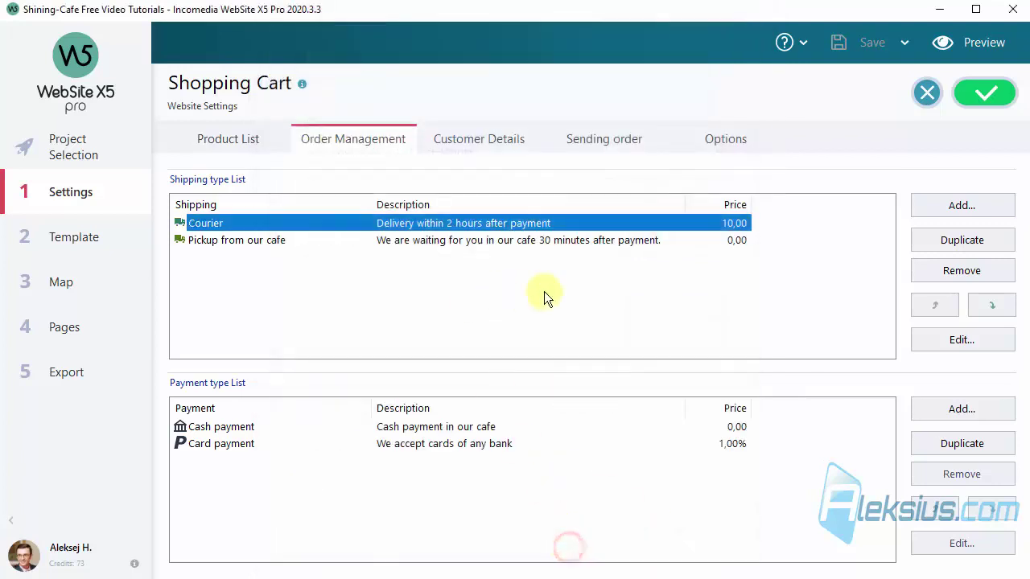
# Step: In the preview, put 10 Regina pizzas in the cart and proceed to the order form
pyautogui.click(990, 49)
pyautogui.scroll(-3, 516, 428)
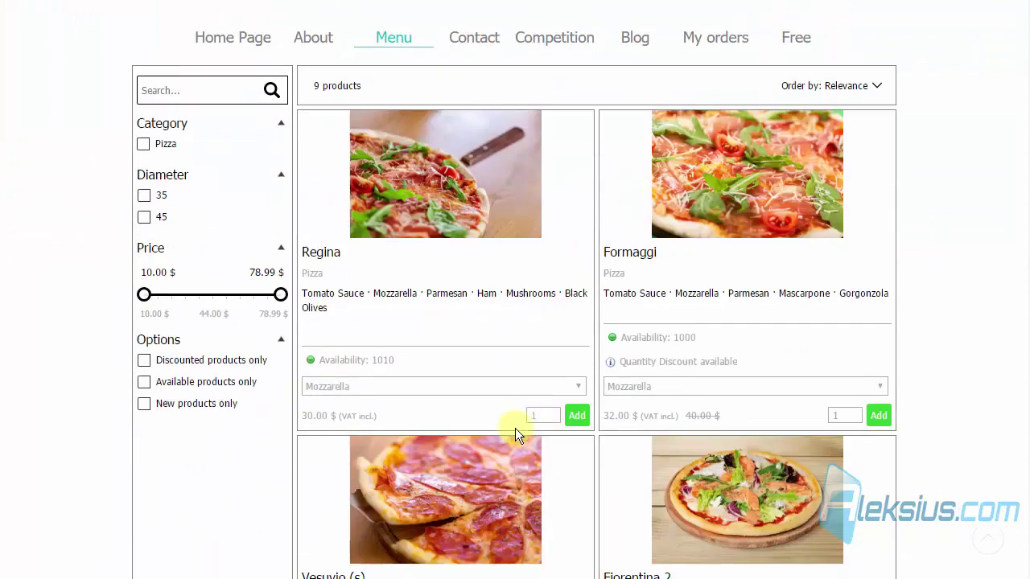
pyautogui.click(574, 424)
pyautogui.scroll(-2, 504, 359)
pyautogui.write('0')
pyautogui.click(421, 292)
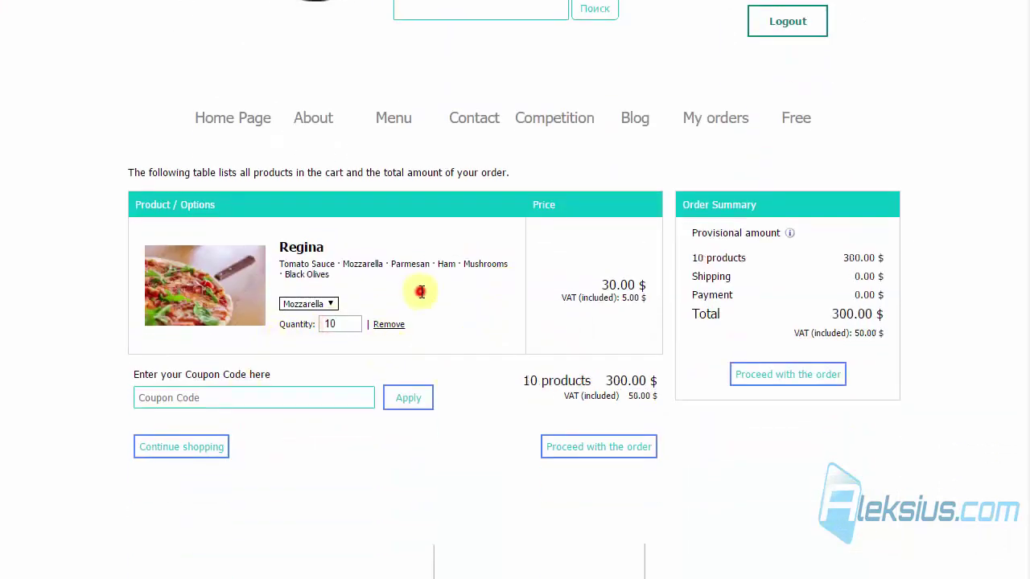
pyautogui.click(631, 463)
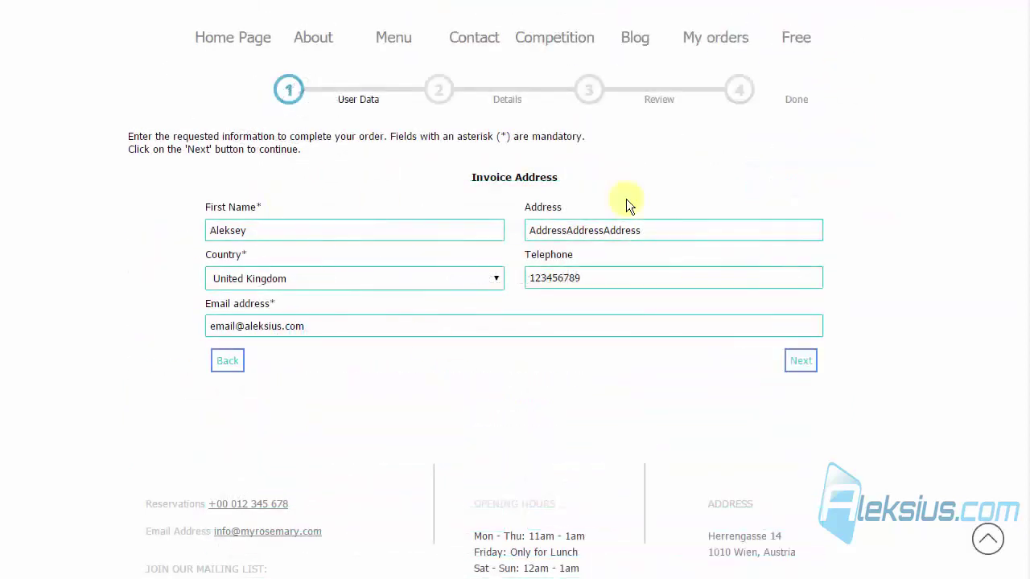
# Step: Choose Andorra as the invoice country and check the Courier cost of 200.00 $
pyautogui.click(267, 284)
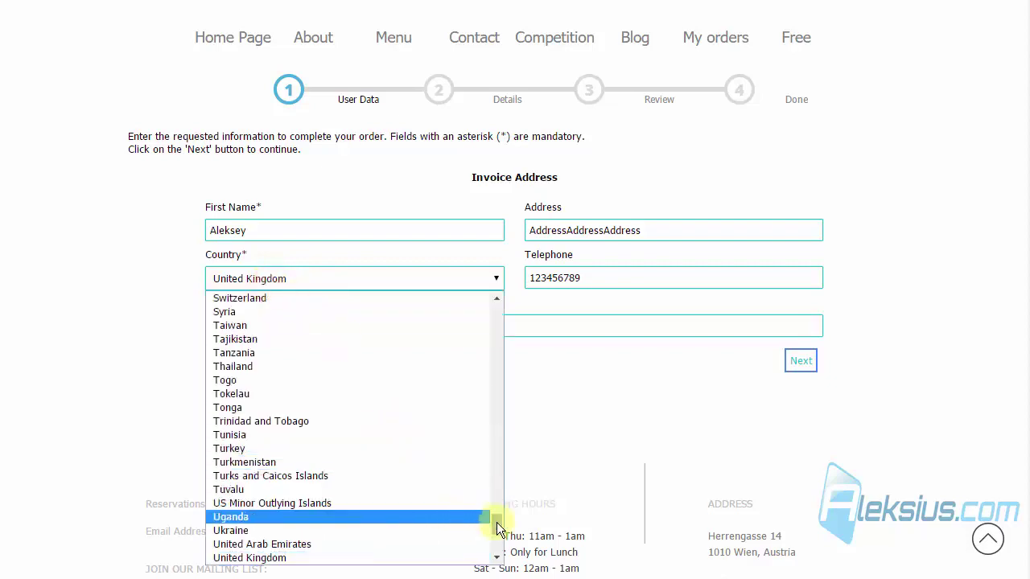
pyautogui.moveTo(496, 523); pyautogui.dragTo(480, 301)
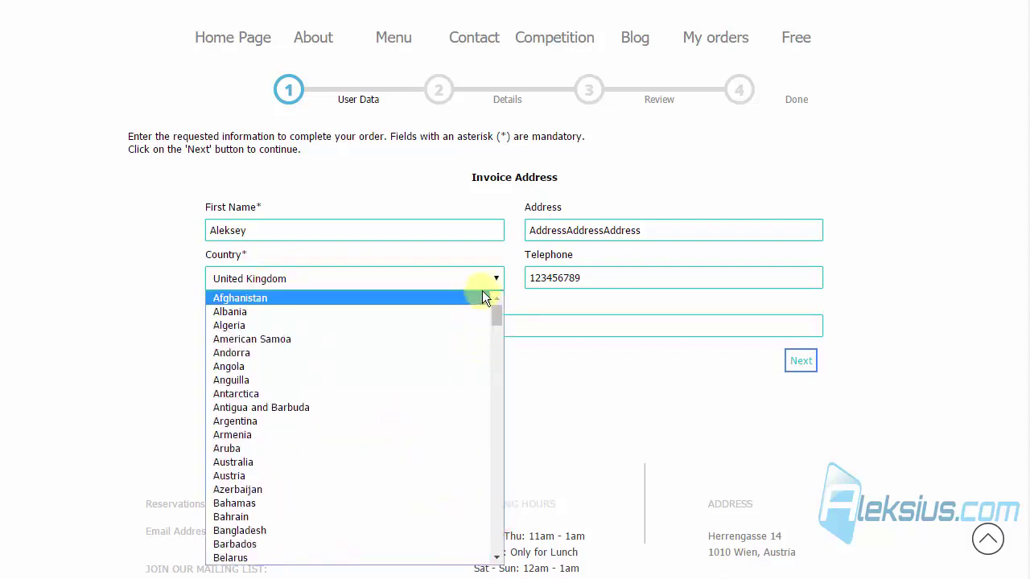
pyautogui.click(360, 354)
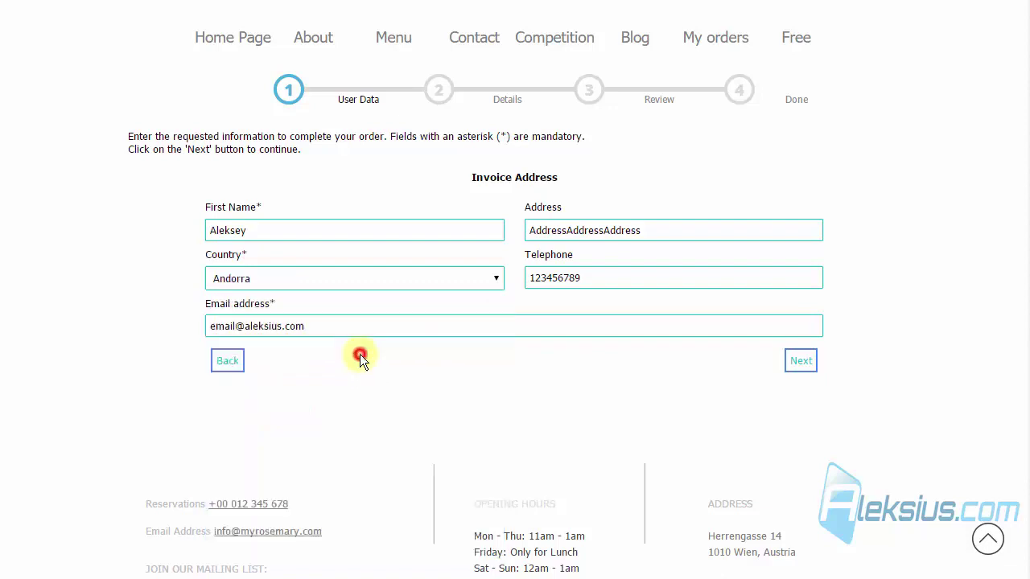
pyautogui.click(782, 360)
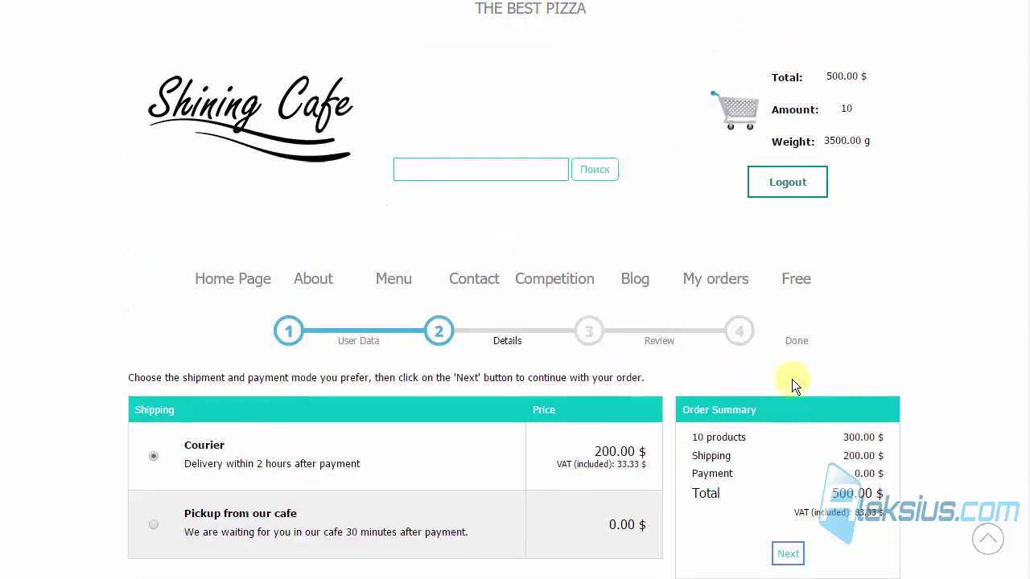
pyautogui.scroll(-2, 757, 377)
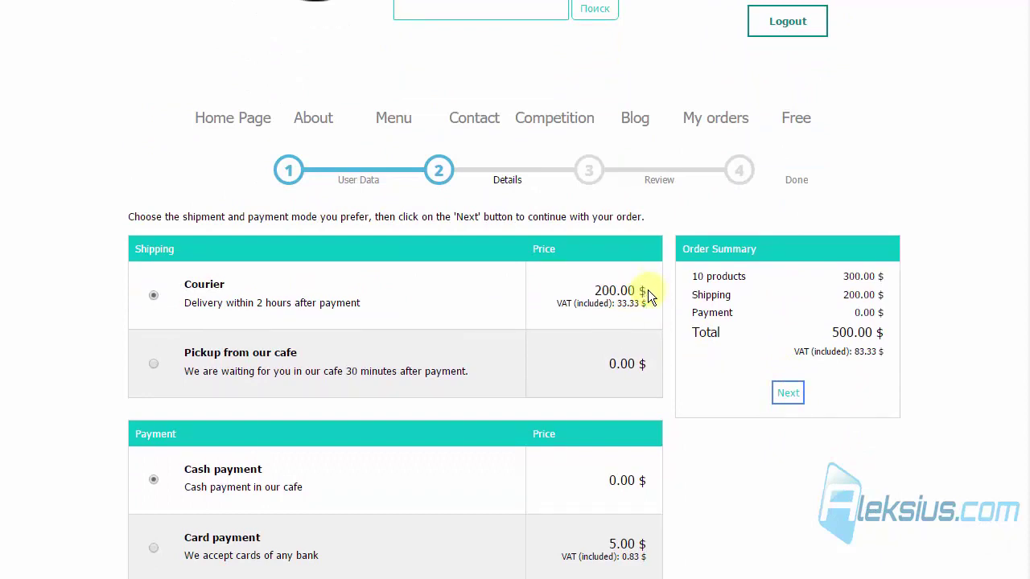
pyautogui.moveTo(651, 290); pyautogui.dragTo(594, 290)
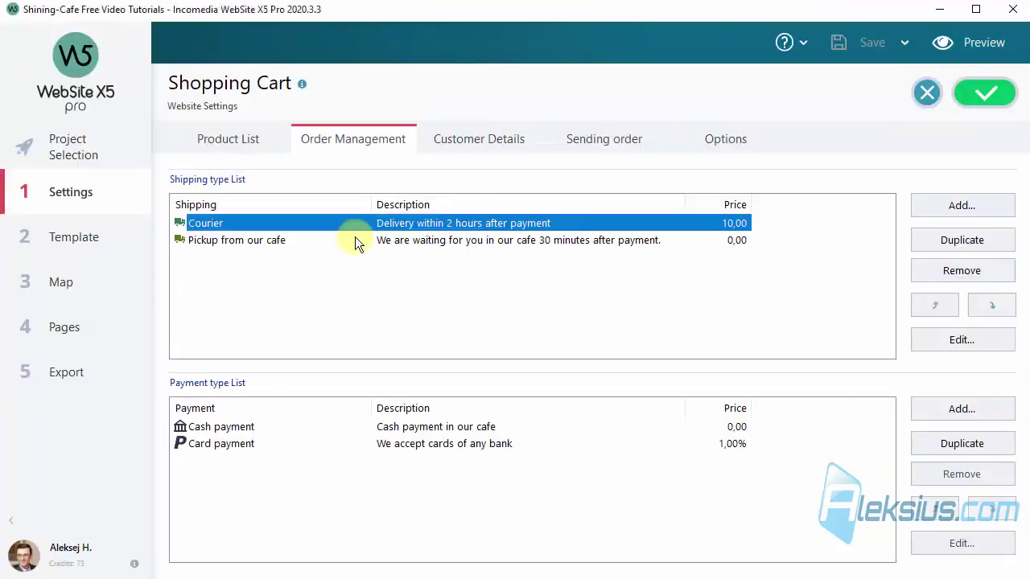
pyautogui.doubleClick(348, 224)
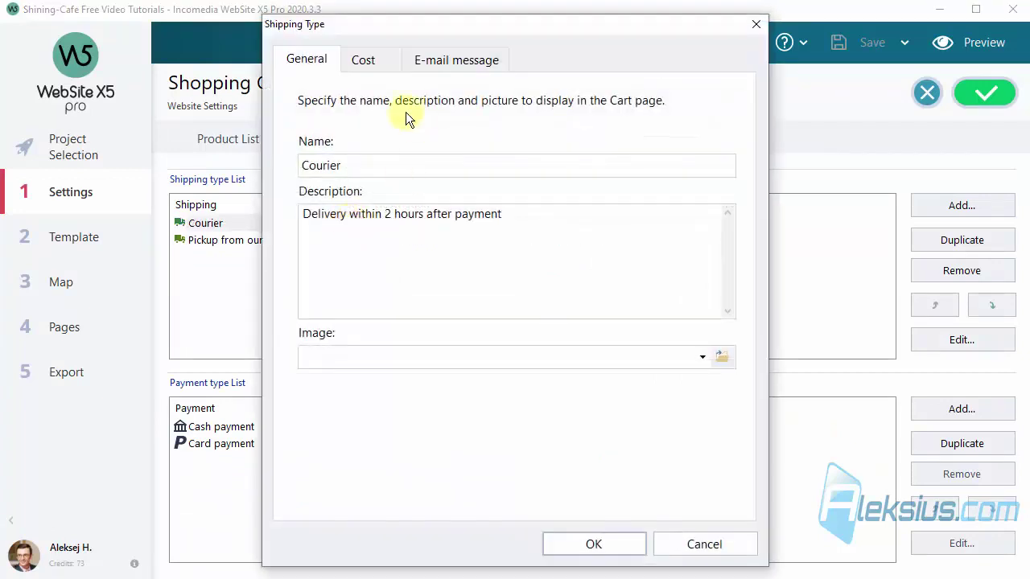
pyautogui.click(366, 61)
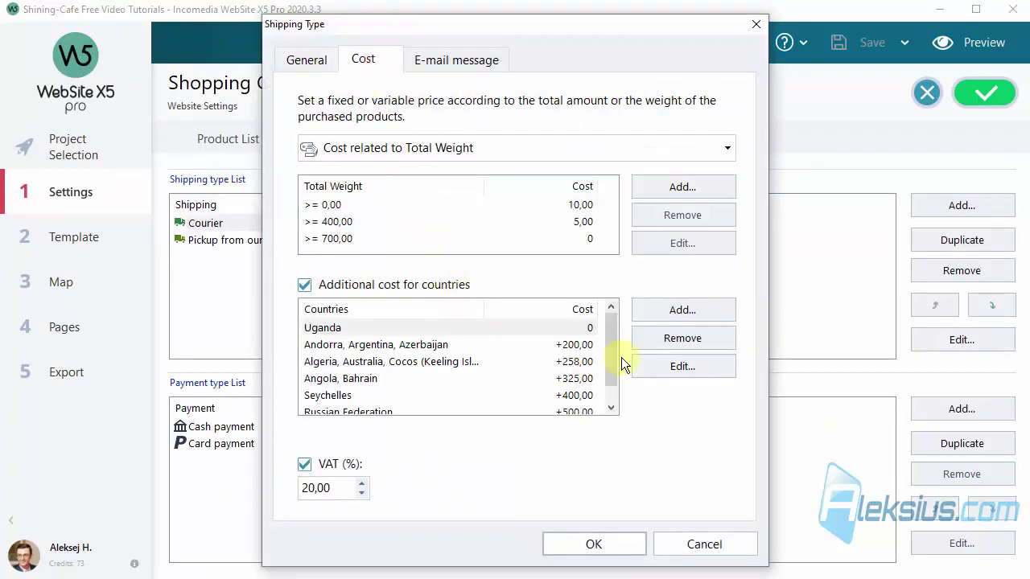
pyautogui.click(583, 344)
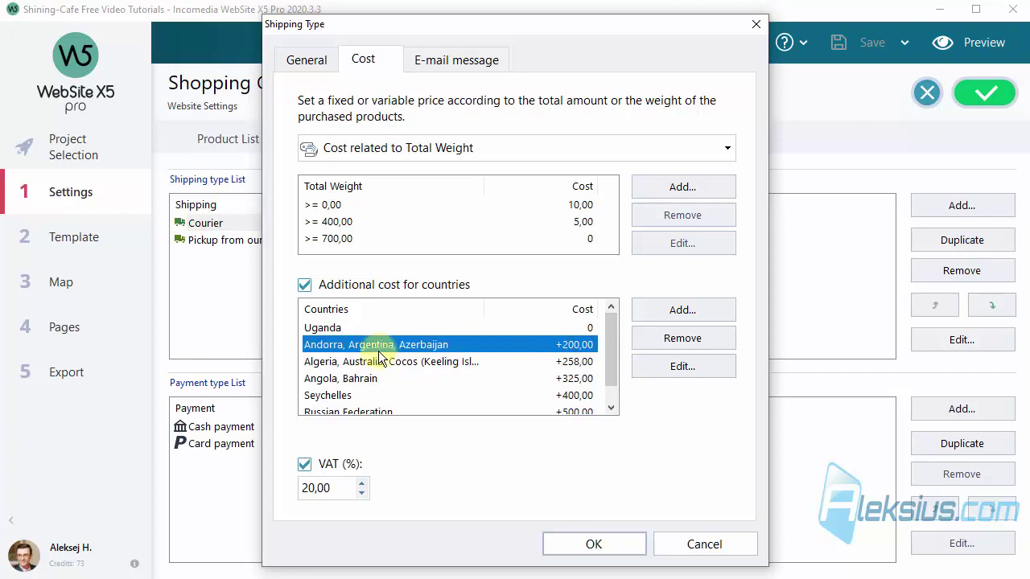
pyautogui.click(395, 408)
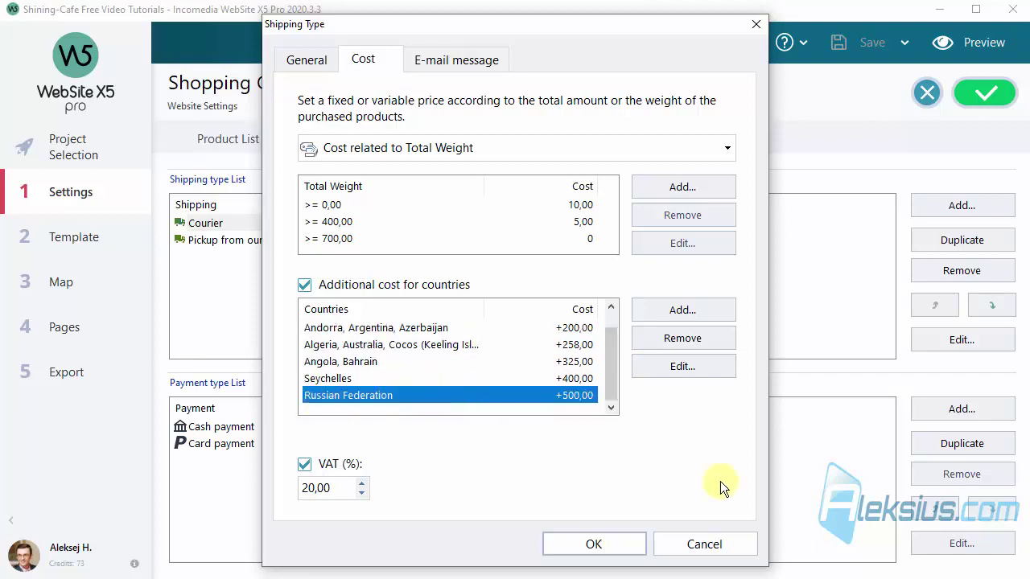
pyautogui.click(721, 543)
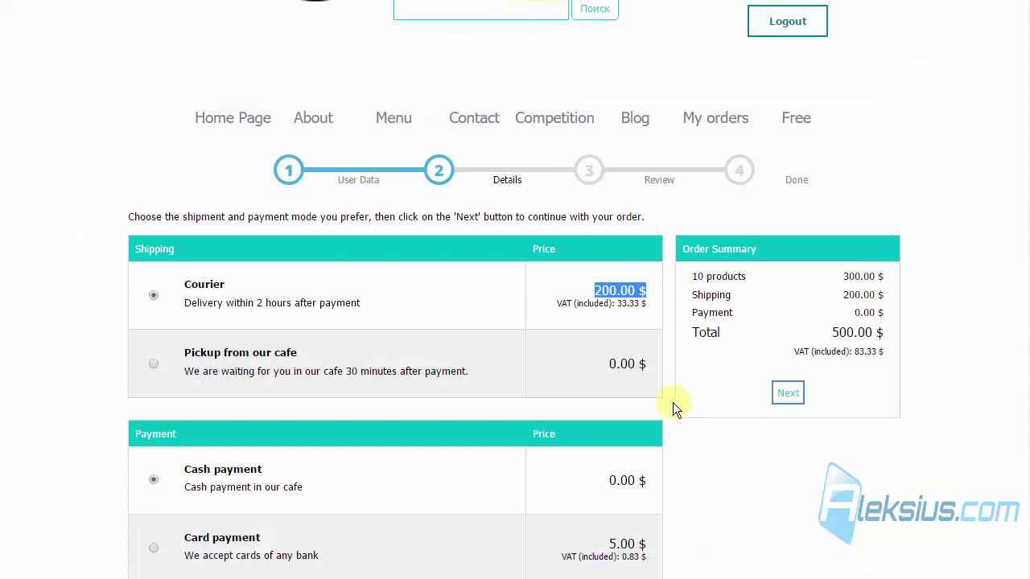
# Step: Go back and change the invoice country to Russian Federation, making Courier 500.00 $
pyautogui.scroll(-5, 427, 361)
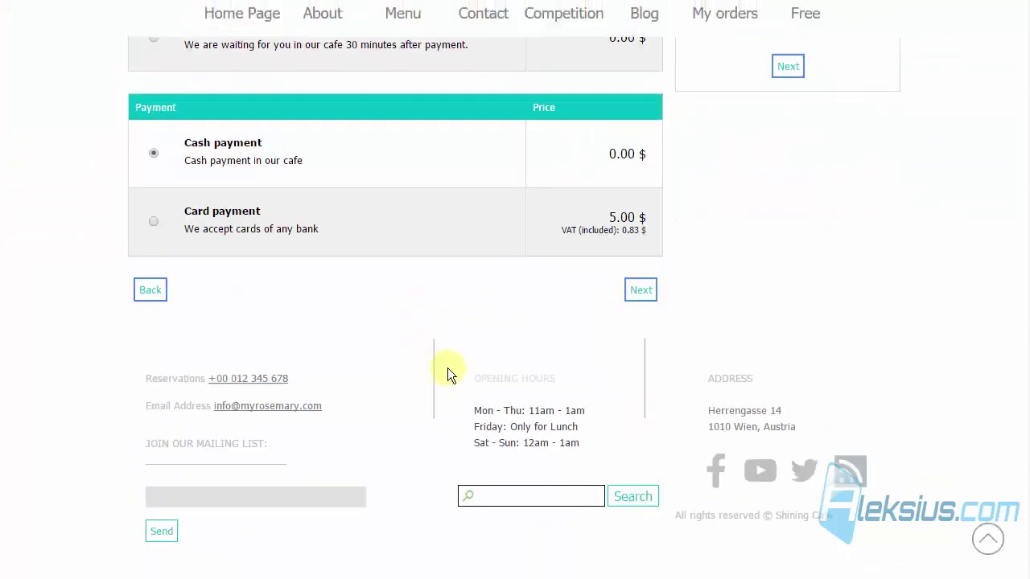
pyautogui.click(150, 288)
pyautogui.scroll(-2, 444, 360)
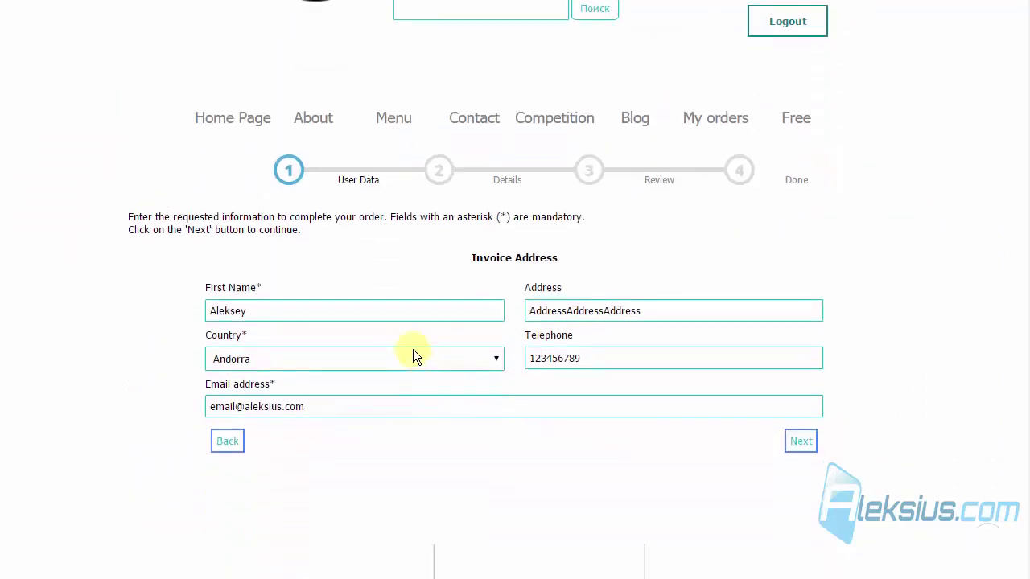
pyautogui.click(413, 354)
pyautogui.scroll(-3, 417, 361)
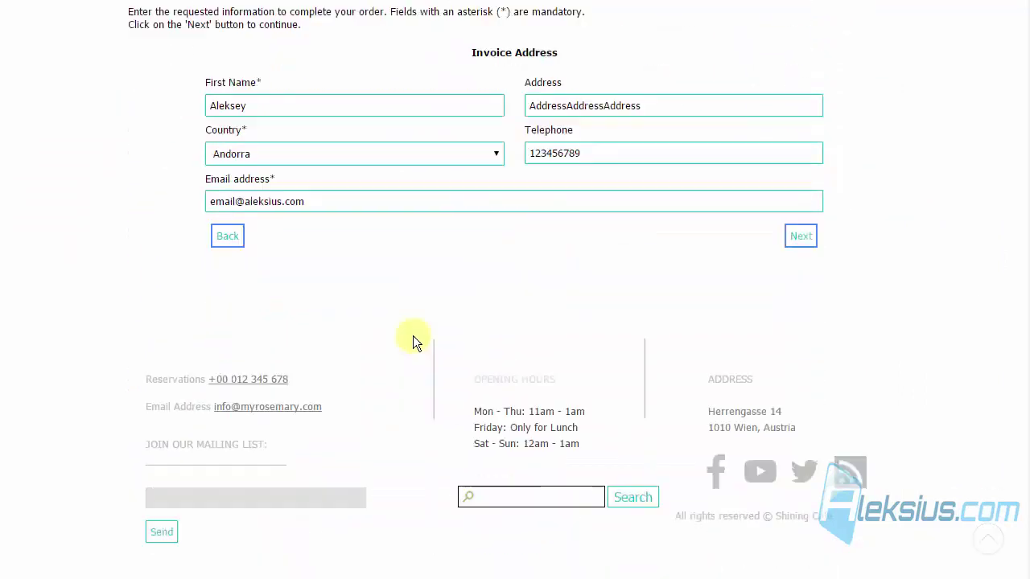
pyautogui.click(394, 153)
pyautogui.moveTo(493, 191); pyautogui.dragTo(507, 358)
pyautogui.click(335, 341)
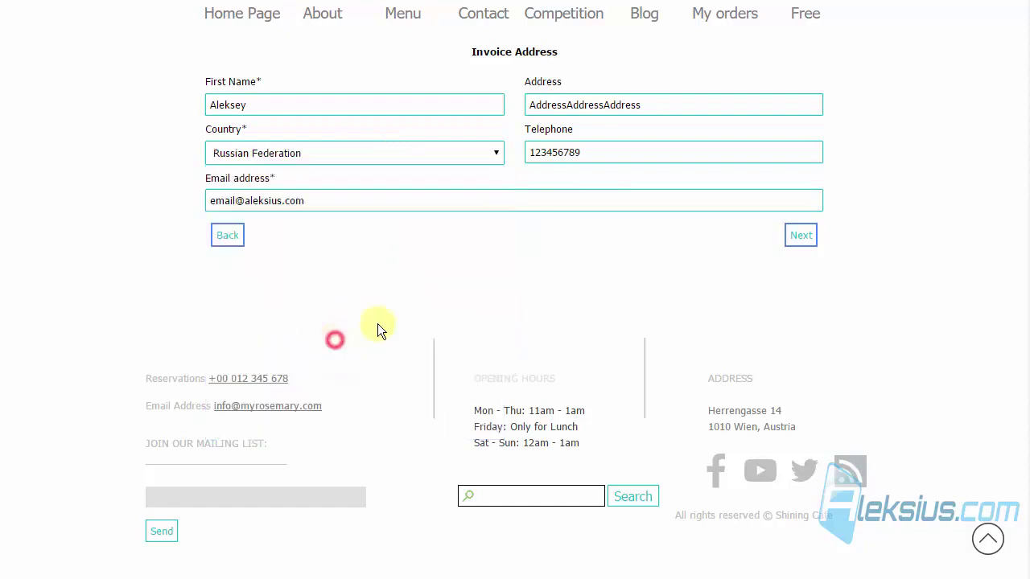
pyautogui.click(800, 235)
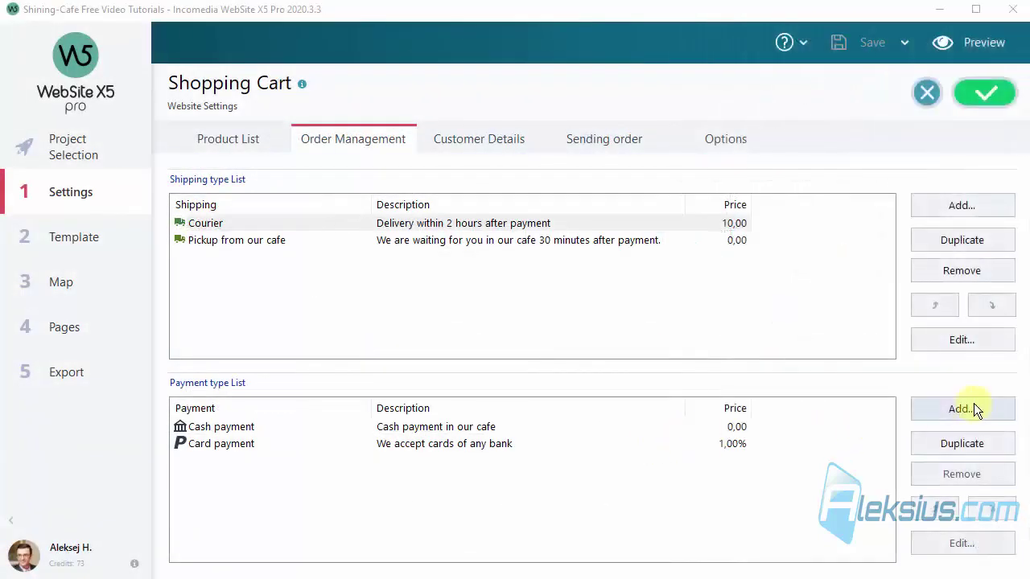
# Step: Add a Pay now payment type using PayPal Commerce Platform
pyautogui.click(974, 405)
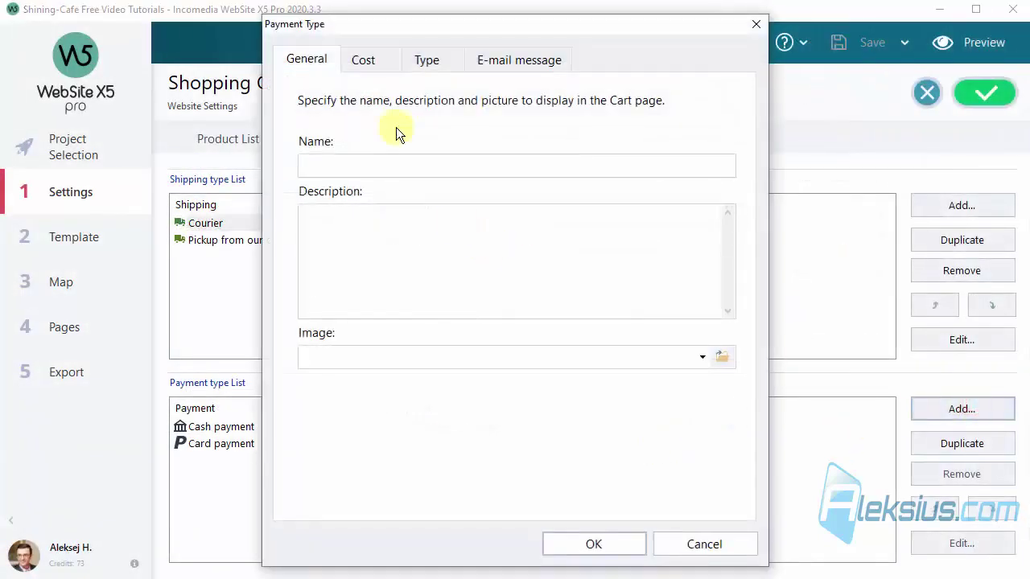
pyautogui.click(454, 64)
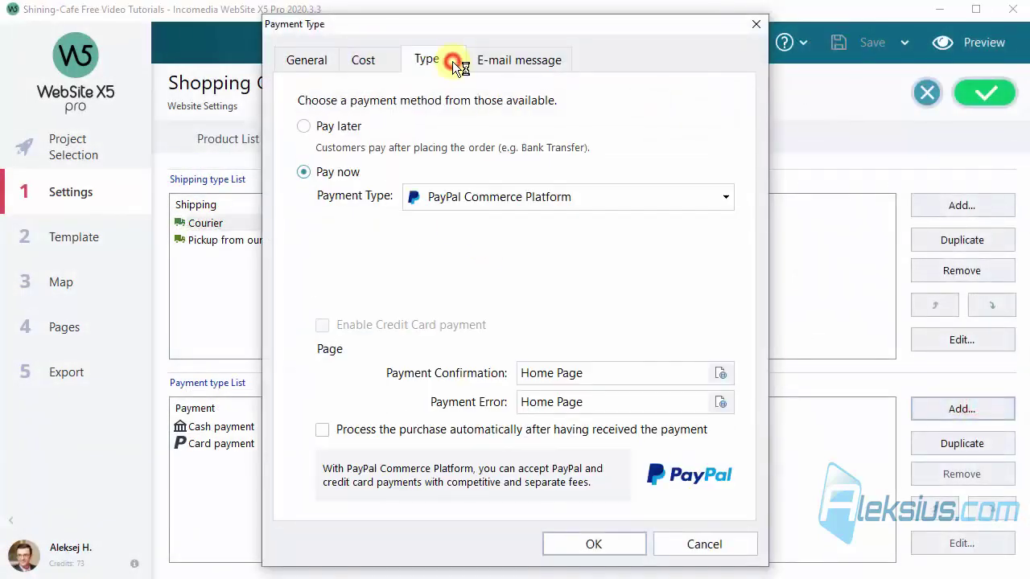
pyautogui.click(485, 201)
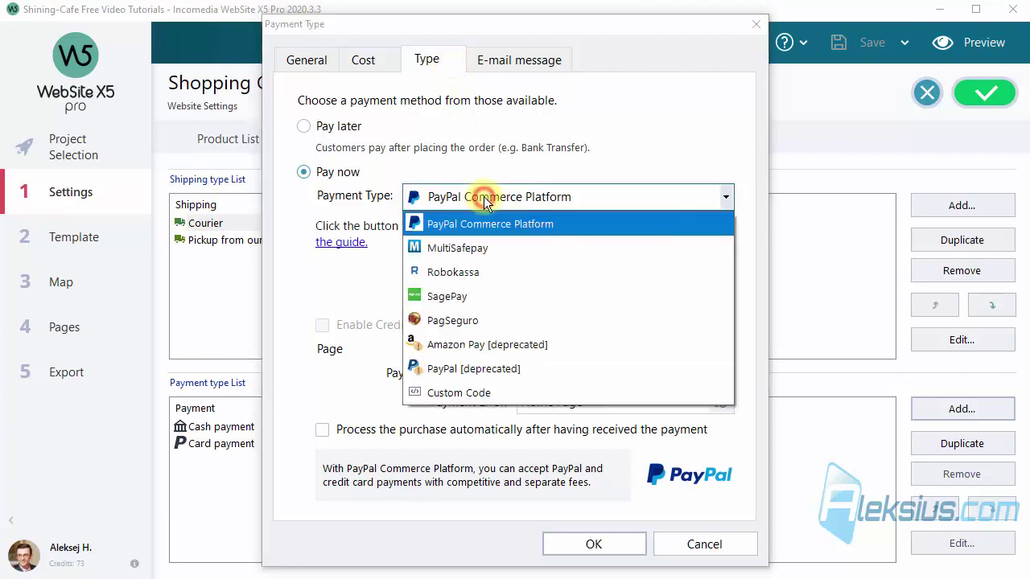
pyautogui.click(524, 201)
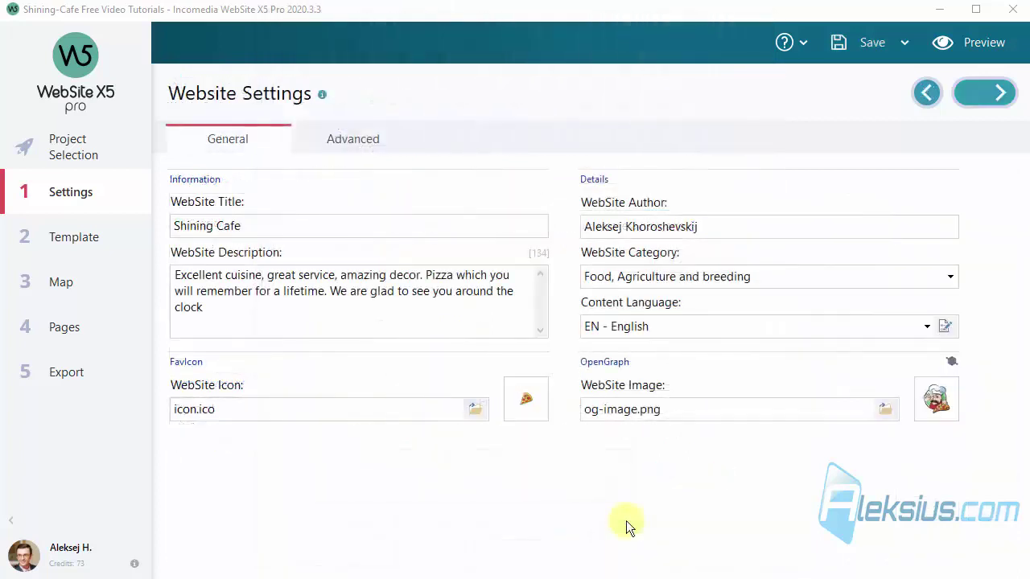
# Step: Check the Blog settings under Advanced and leave them unchanged
pyautogui.click(361, 137)
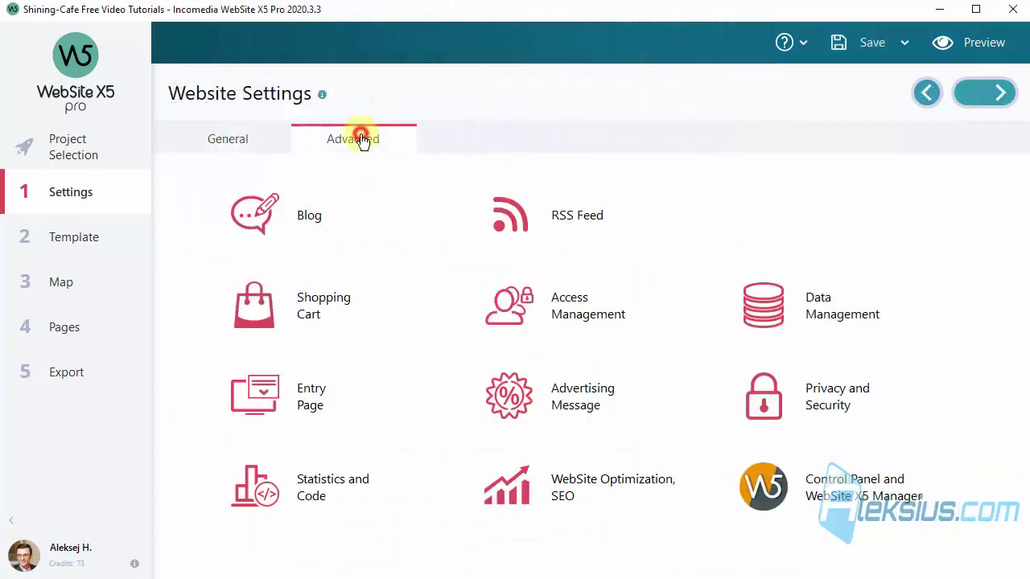
pyautogui.click(311, 218)
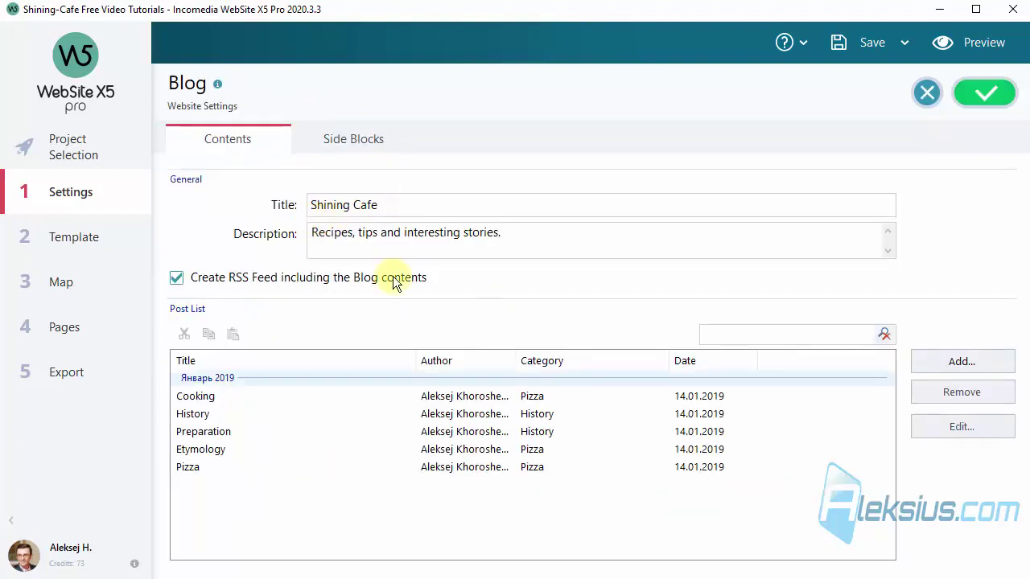
pyautogui.click(927, 93)
# Step: Open the Blog: Article page's Comments settings and keep WebSite X5 as the comment system
pyautogui.click(86, 328)
pyautogui.click(89, 286)
pyautogui.scroll(-9, 374, 318)
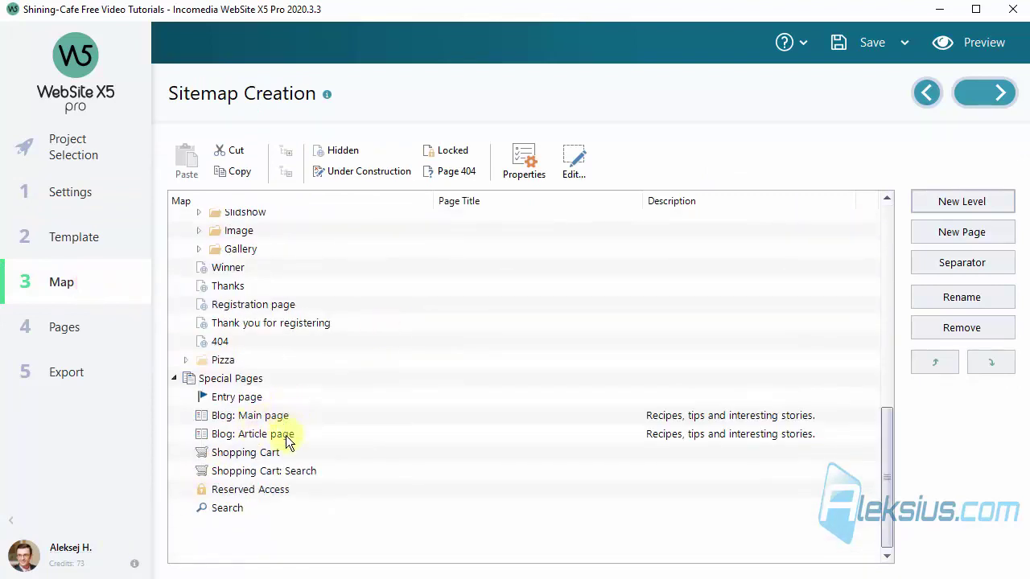
pyautogui.click(288, 435)
pyautogui.click(576, 169)
pyautogui.click(368, 141)
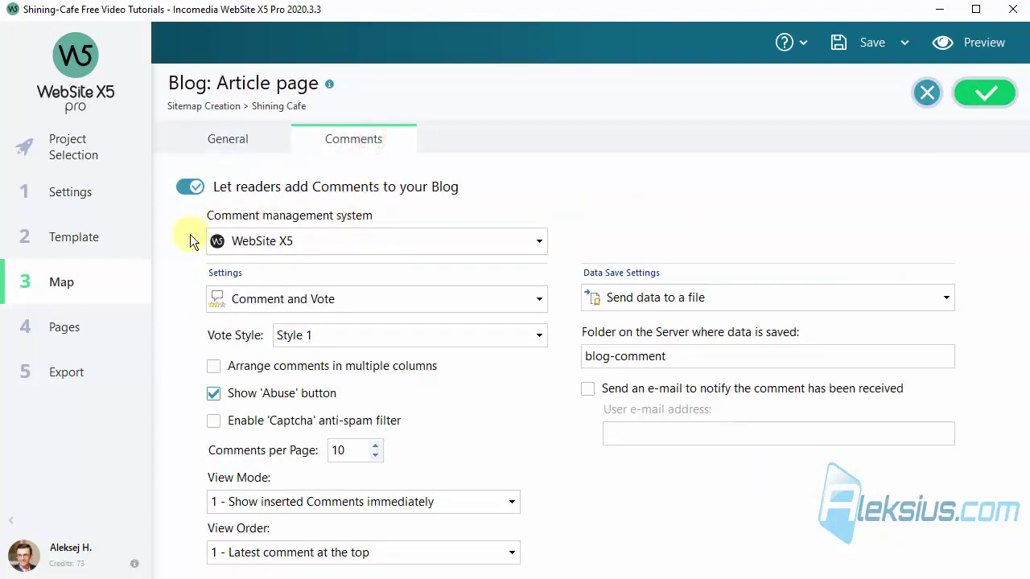
pyautogui.click(267, 240)
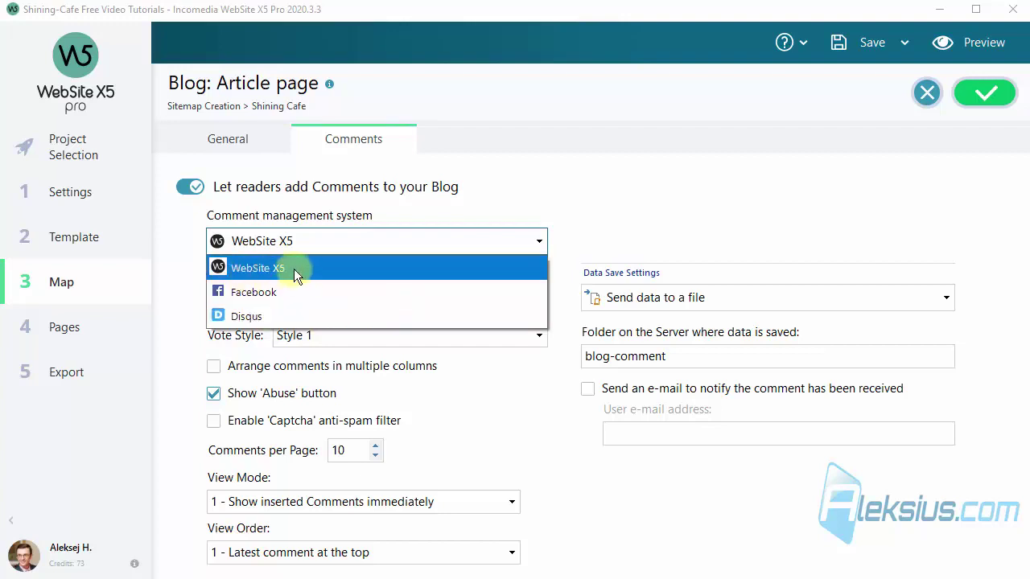
pyautogui.click(287, 269)
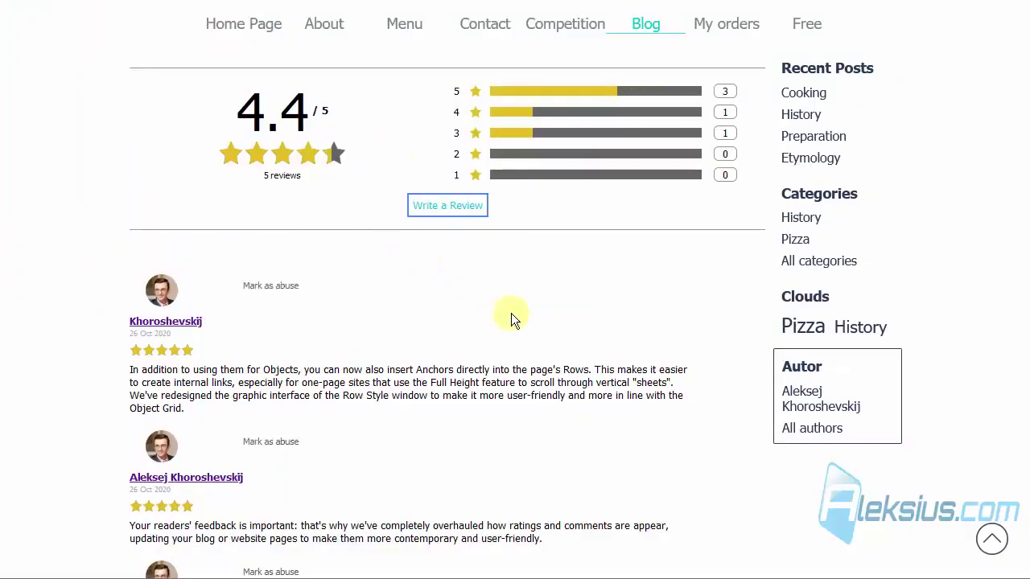
# Step: Send a two-star review on the History post, bringing the rating to 4.0/5 from 6 reviews
pyautogui.scroll(-1, 512, 306)
pyautogui.scroll(-8, 512, 306)
pyautogui.scroll(10, 516, 302)
pyautogui.click(465, 287)
pyautogui.scroll(-1, 597, 219)
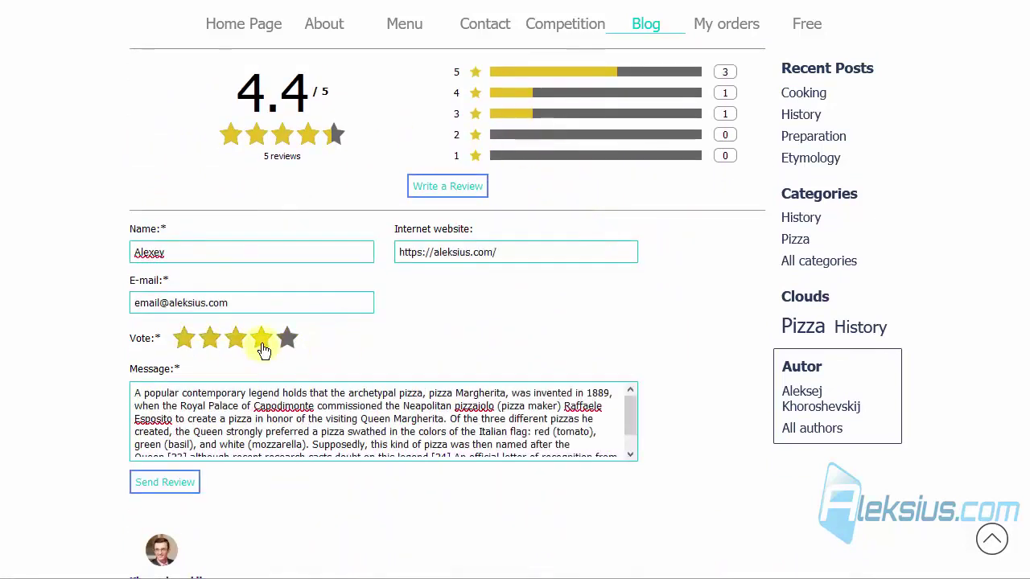
pyautogui.click(210, 339)
pyautogui.scroll(-2, 231, 340)
pyautogui.click(151, 324)
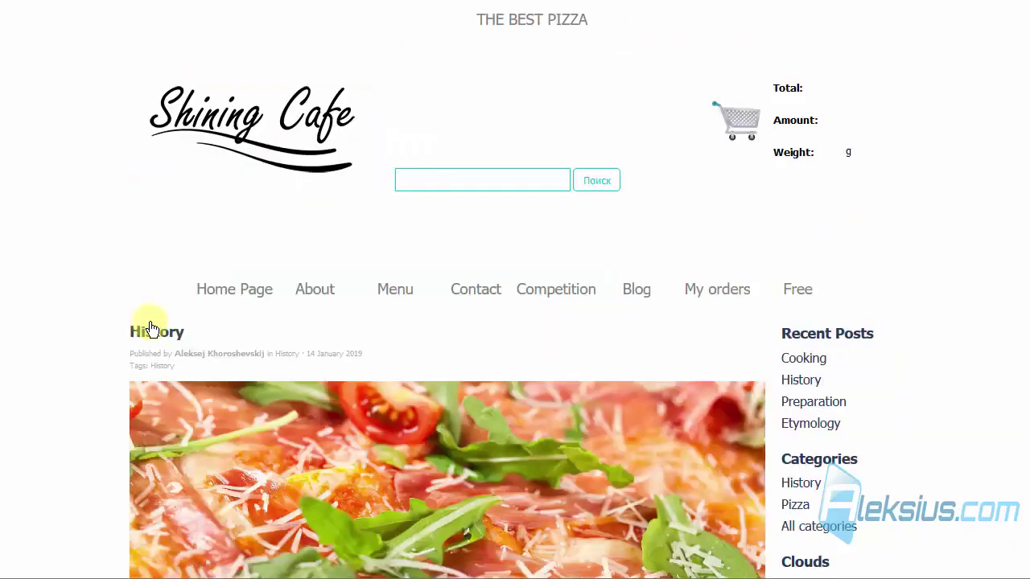
pyautogui.scroll(-12, 149, 326)
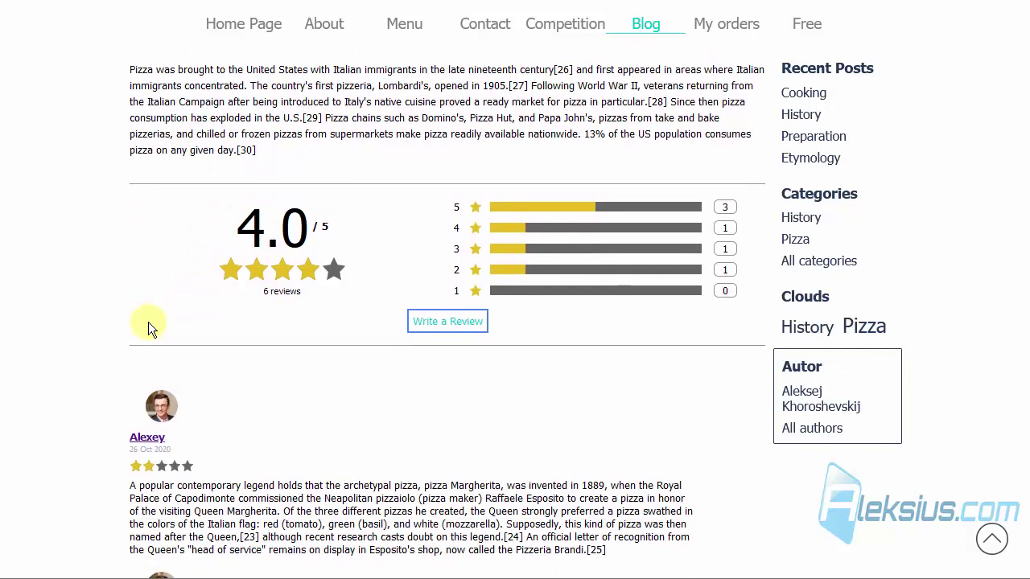
pyautogui.scroll(-2, 148, 322)
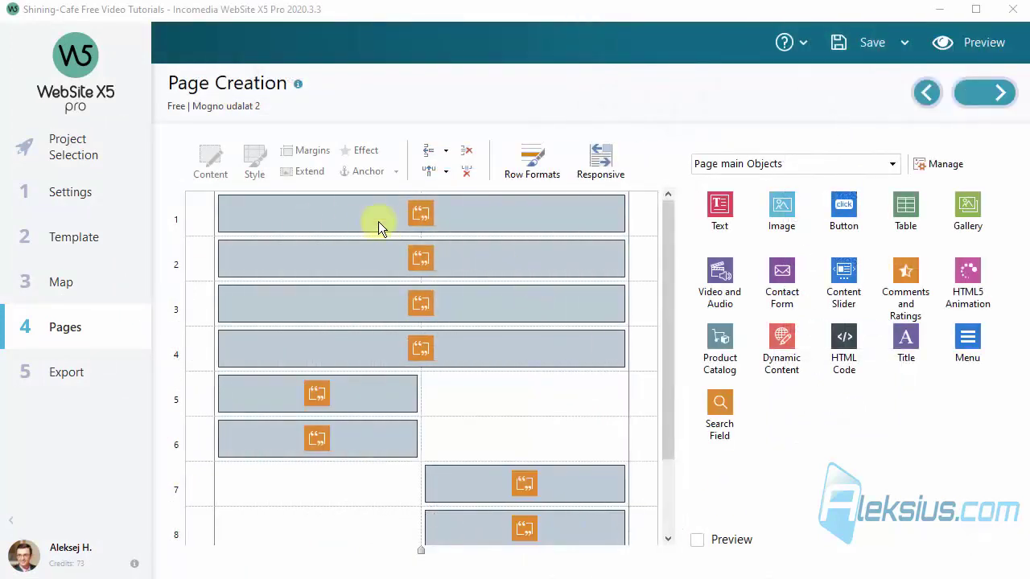
# Step: In Row Formats, give row 4 an anchor named 'test' and apply the change
pyautogui.click(534, 156)
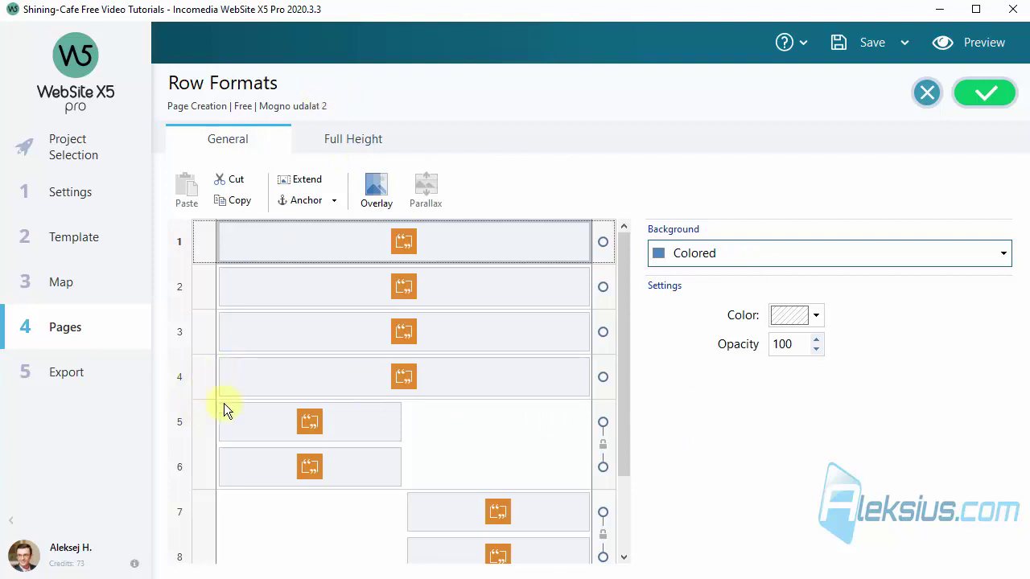
pyautogui.click(241, 417)
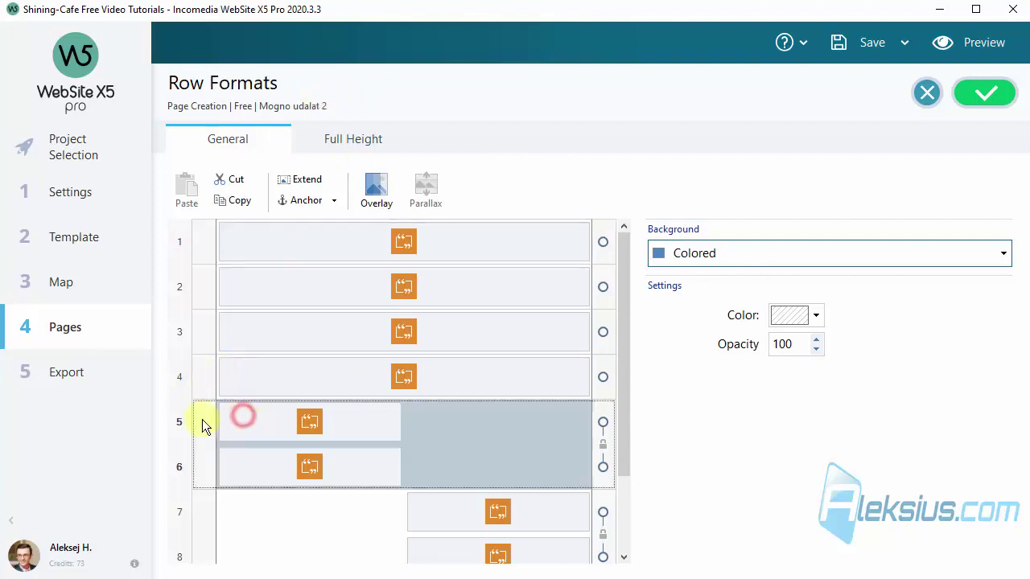
pyautogui.click(218, 378)
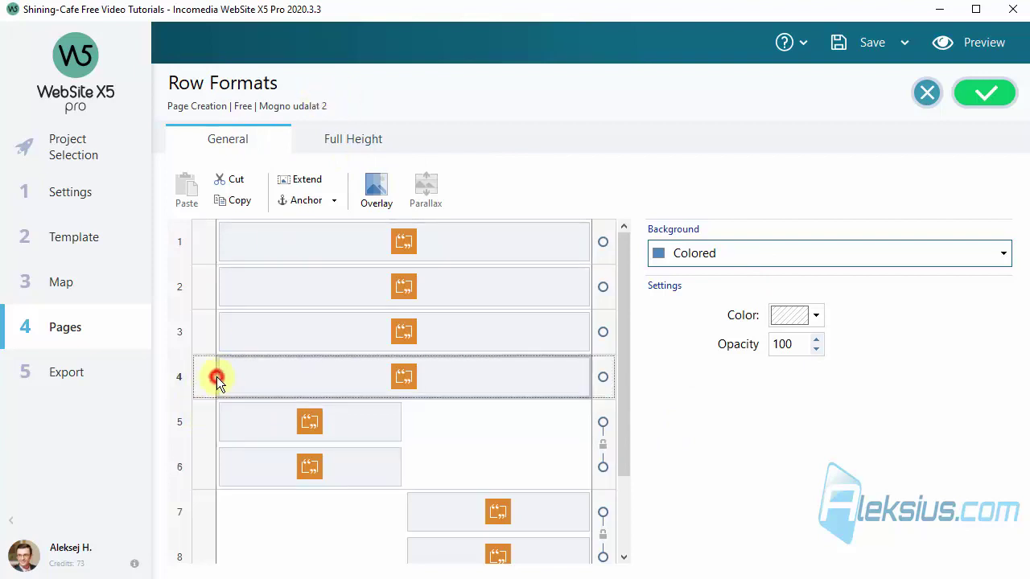
pyautogui.click(321, 208)
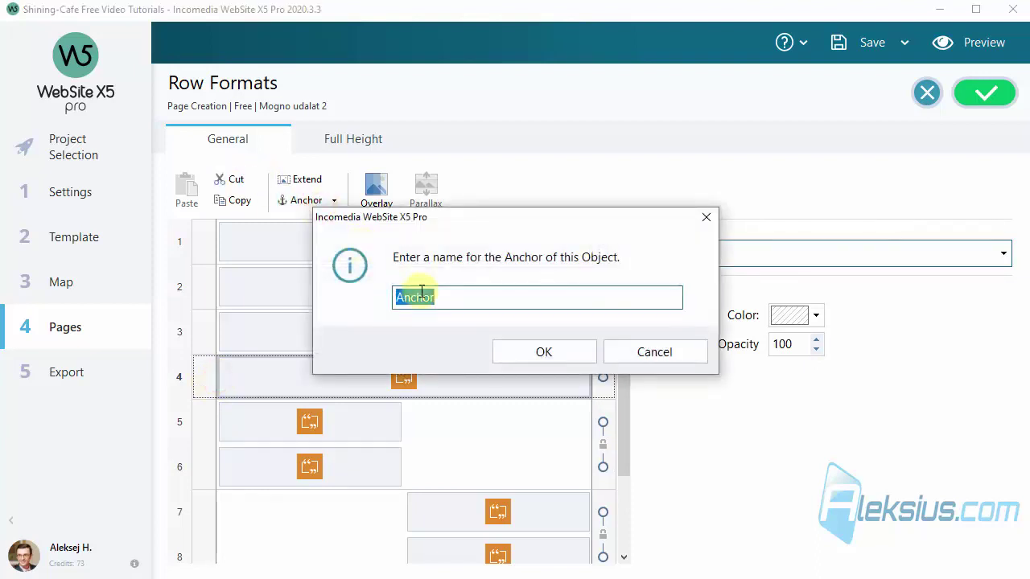
pyautogui.write('test')
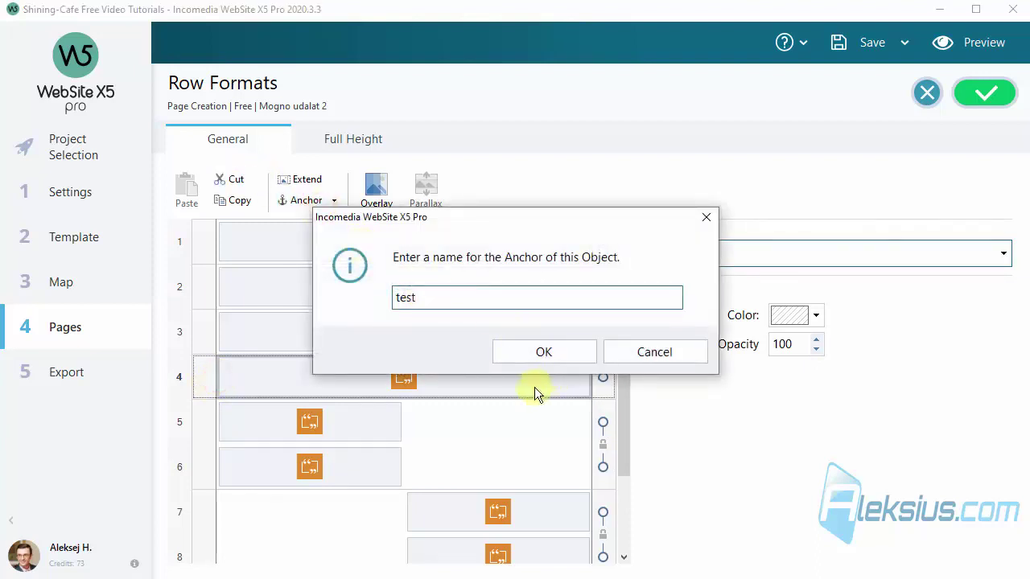
pyautogui.click(540, 352)
pyautogui.click(984, 93)
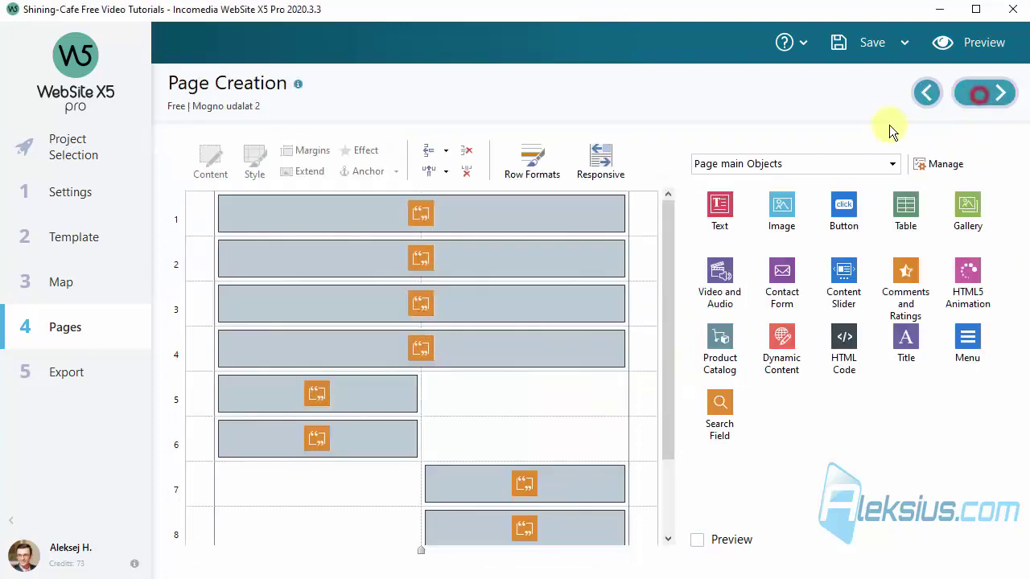
# Step: On page Mogno udalat 1, paste 'Link to anchor' into the text object and select it
pyautogui.click(926, 92)
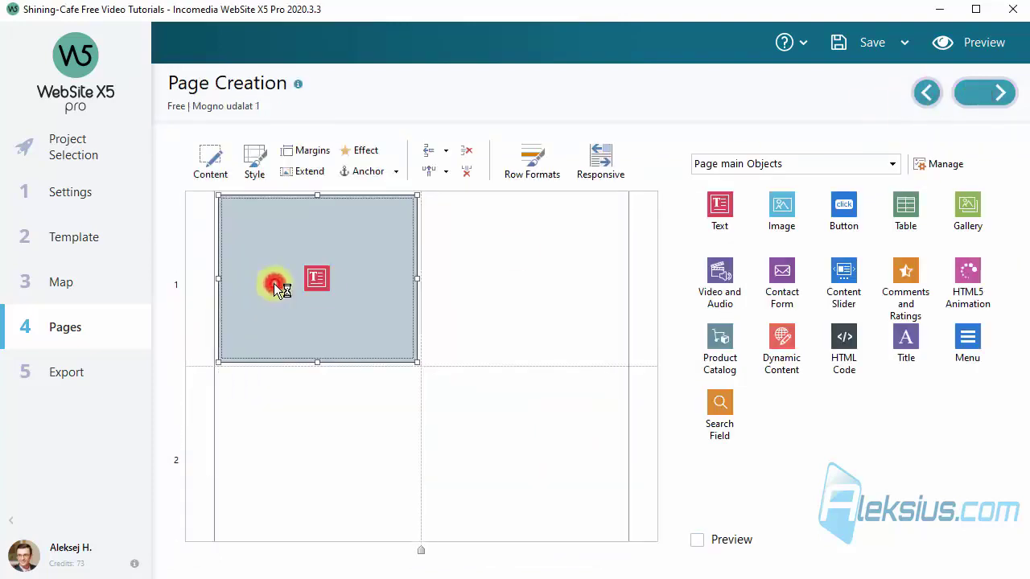
pyautogui.doubleClick(275, 284)
pyautogui.hotkey('ctrl', 'v')
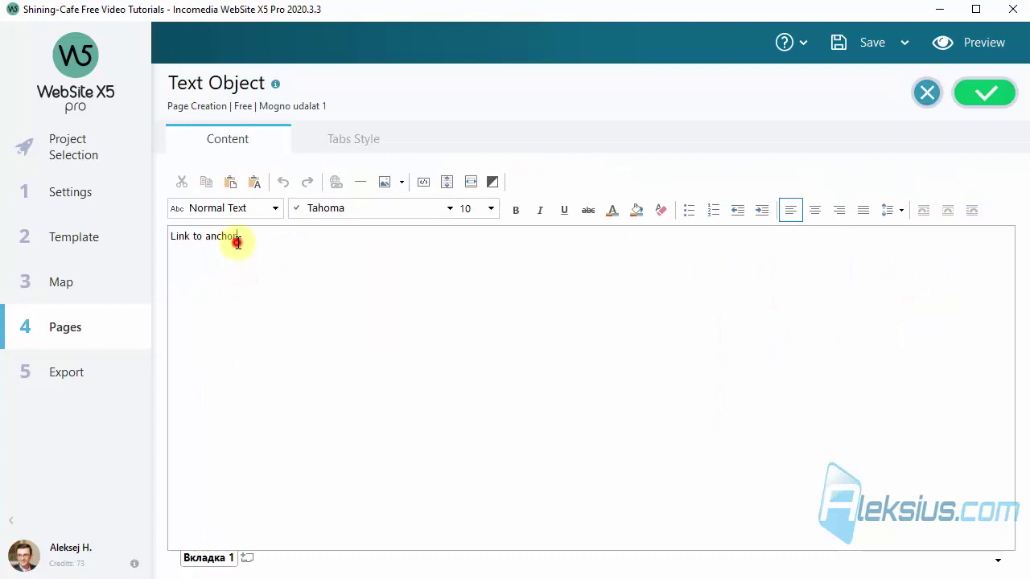
pyautogui.moveTo(237, 241); pyautogui.dragTo(171, 238)
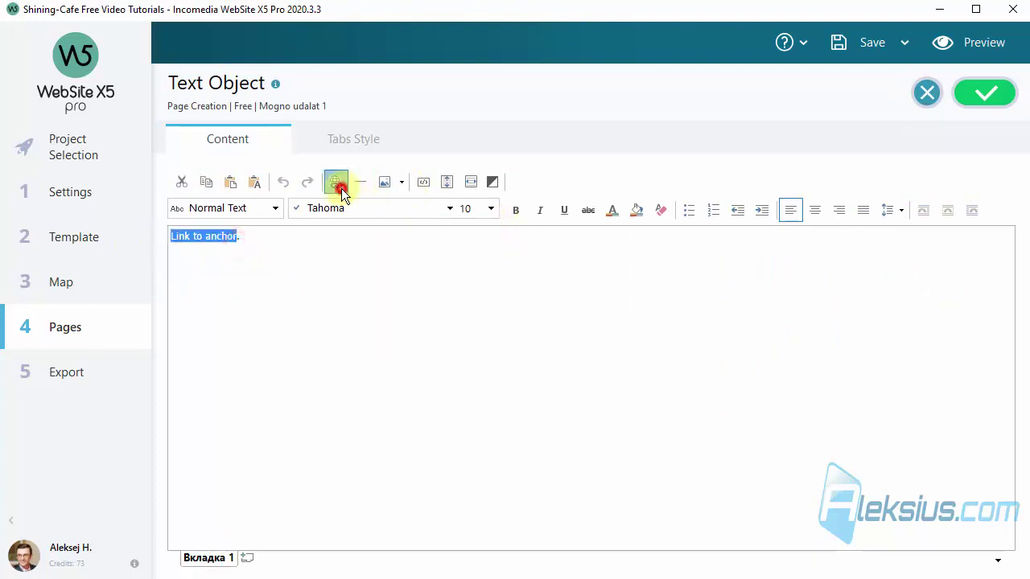
# Step: Link the selected text to the 'test' anchor on page Mogno udalat 2
pyautogui.click(341, 189)
pyautogui.click(304, 151)
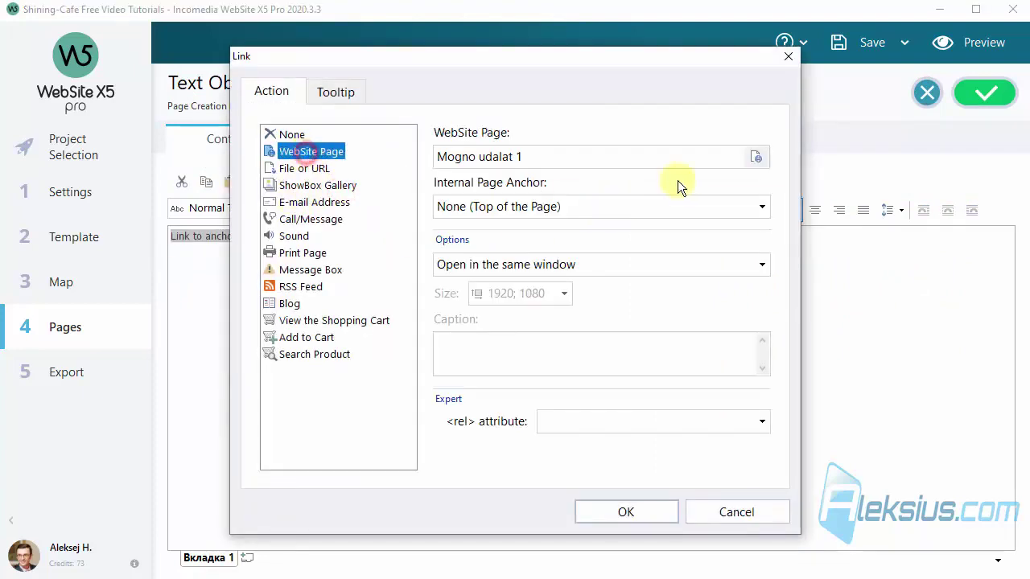
pyautogui.click(757, 160)
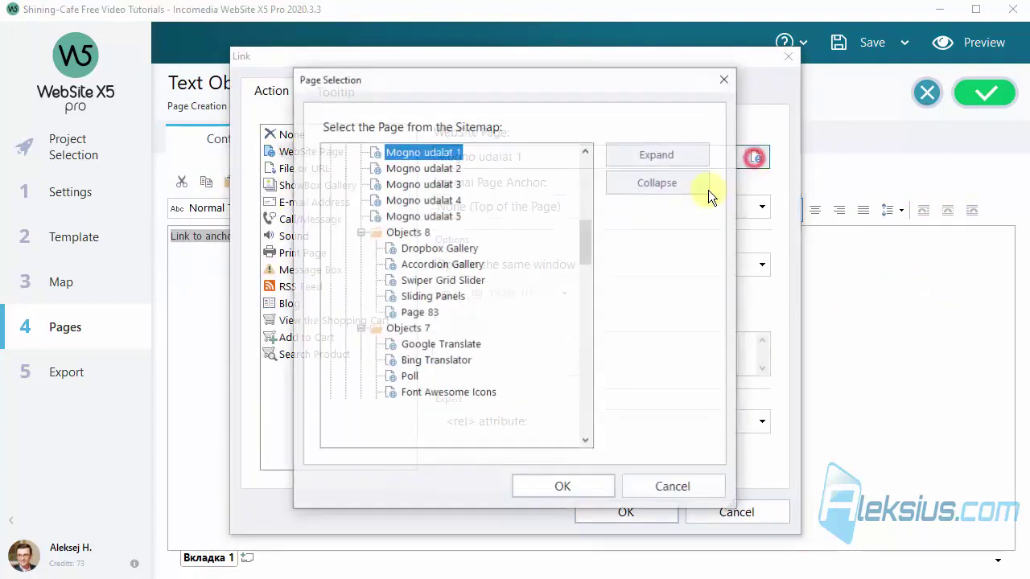
pyautogui.doubleClick(433, 168)
pyautogui.click(563, 206)
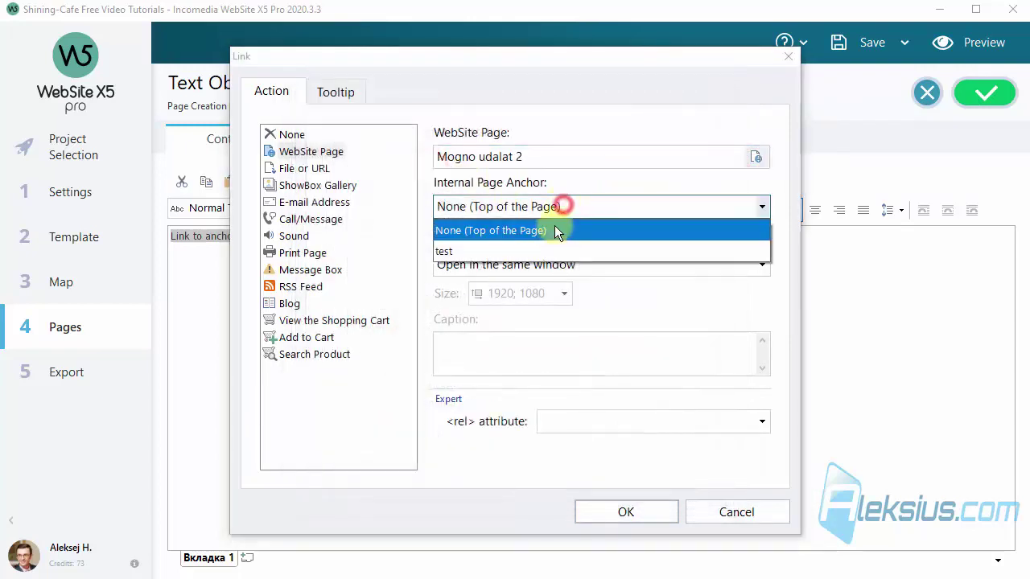
pyautogui.click(531, 251)
pyautogui.click(652, 513)
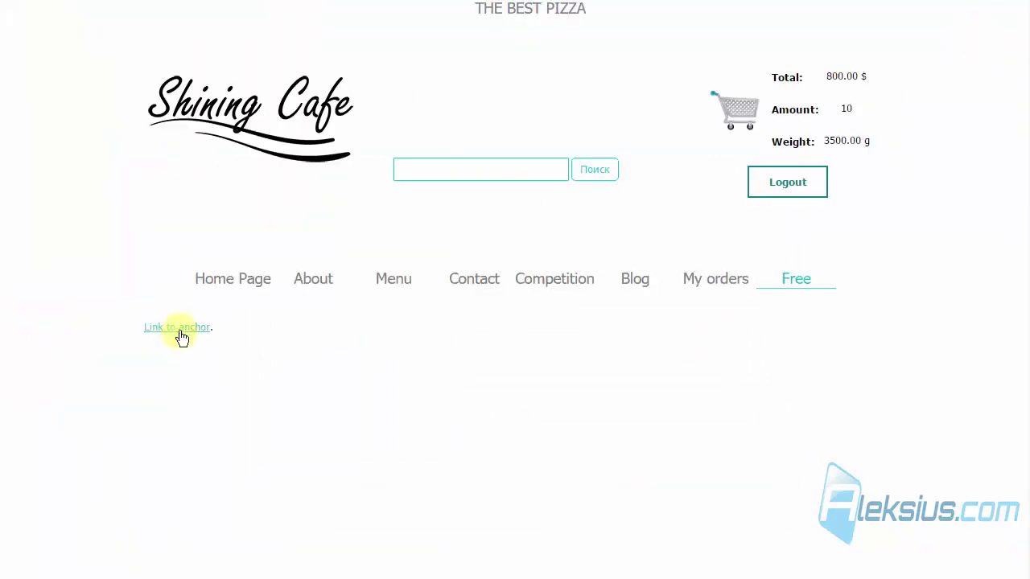
# Step: Follow 'Link to anchor' in the preview to reach the test-anchored row on Mogno udalat 2
pyautogui.click(183, 326)
pyautogui.scroll(5, 592, 171)
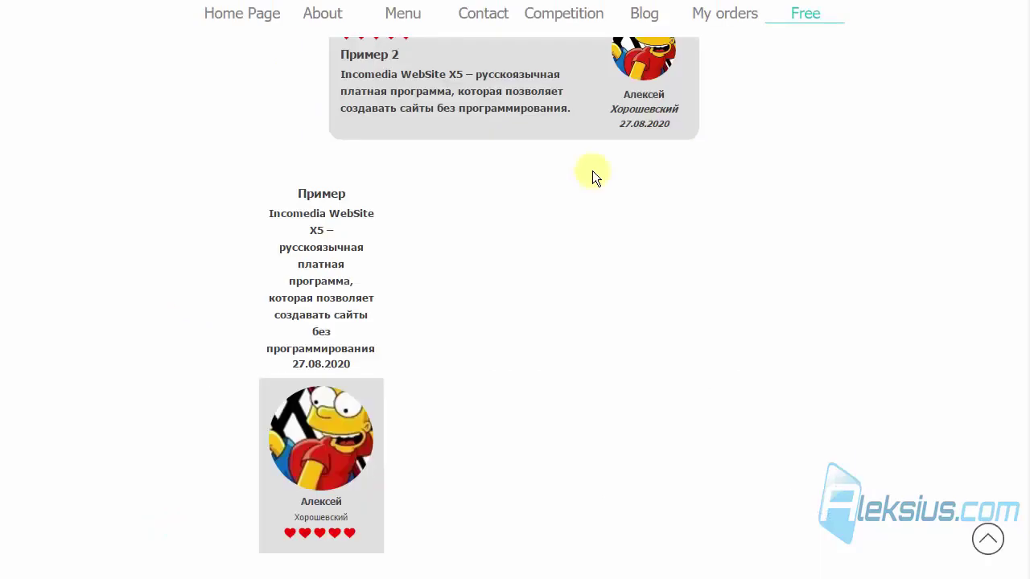